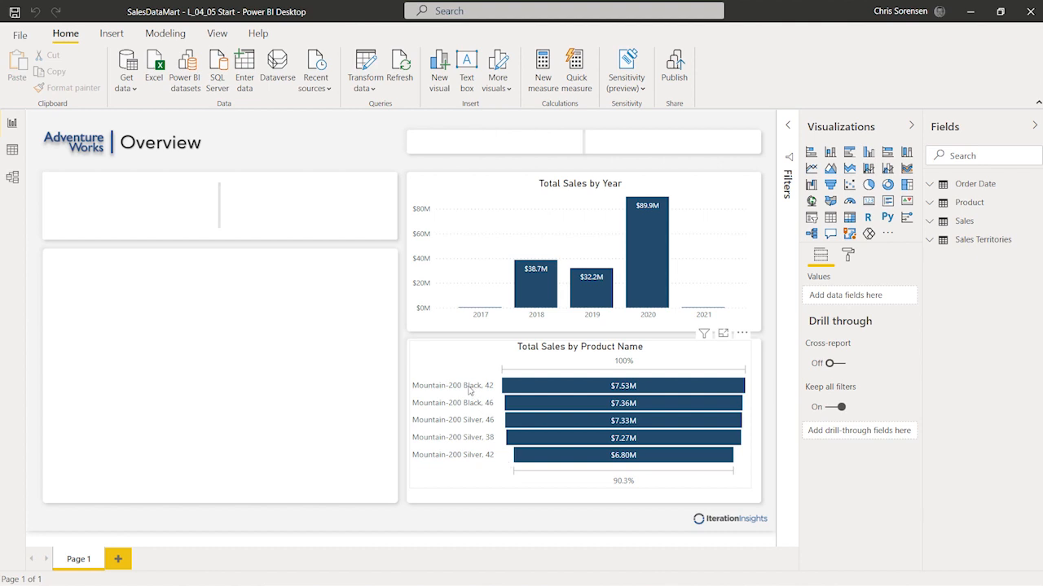
right_click(553, 392)
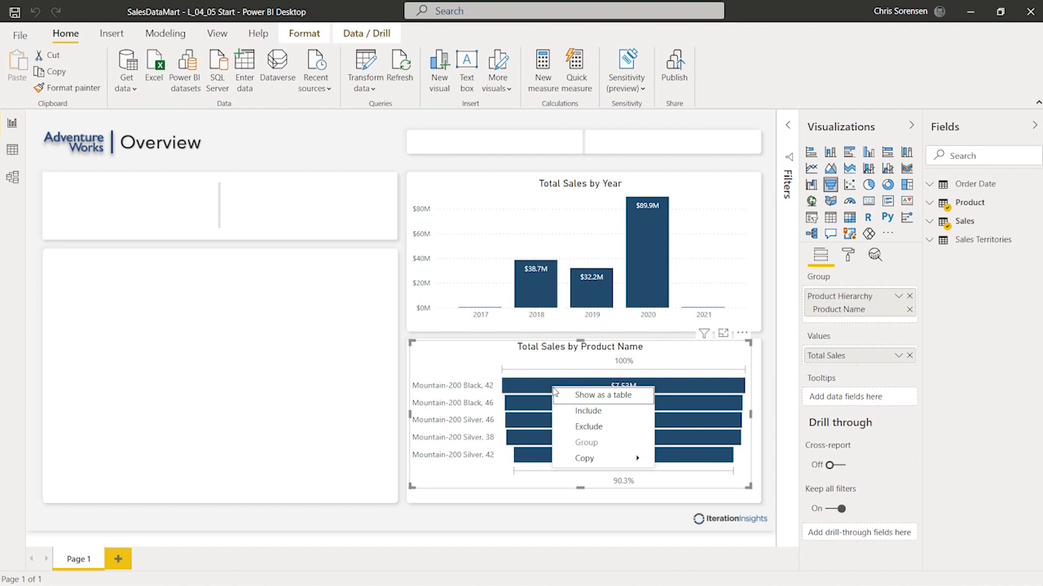
left_click(231, 395)
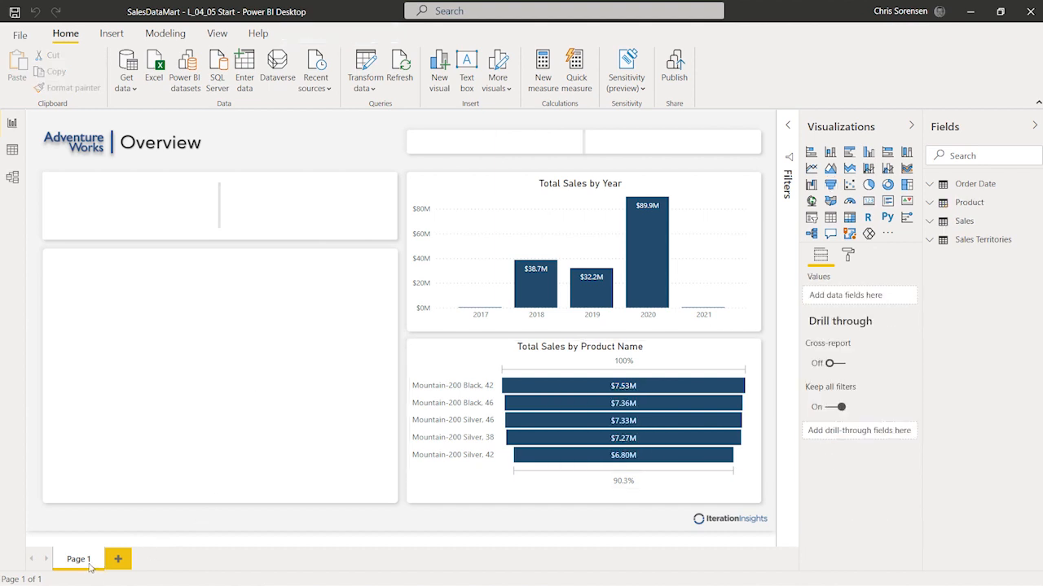
Rename Page 1 as Overview and add a second report page named Product Information.
mouse_move(489, 585)
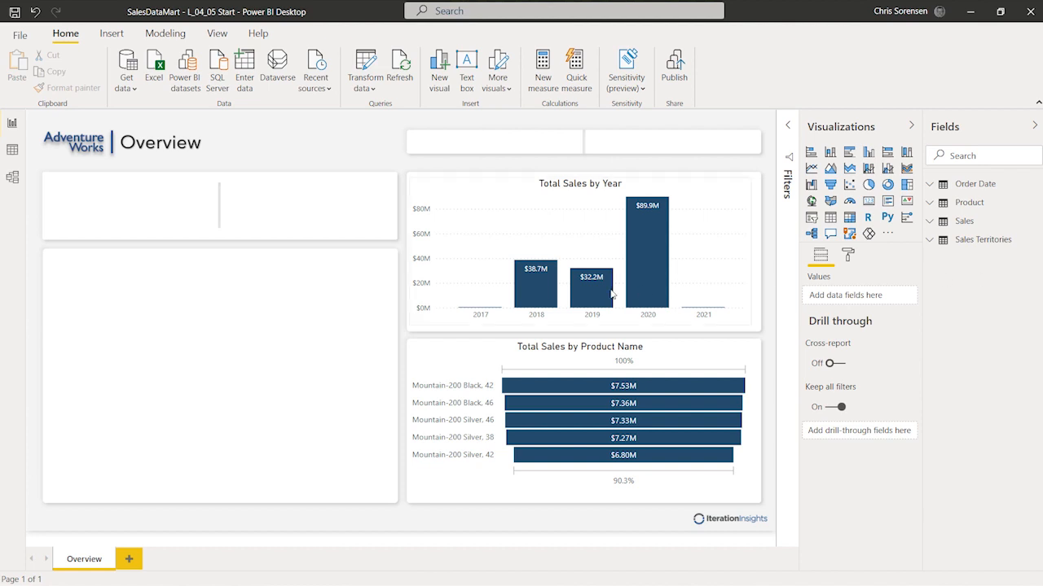
left_click(129, 560)
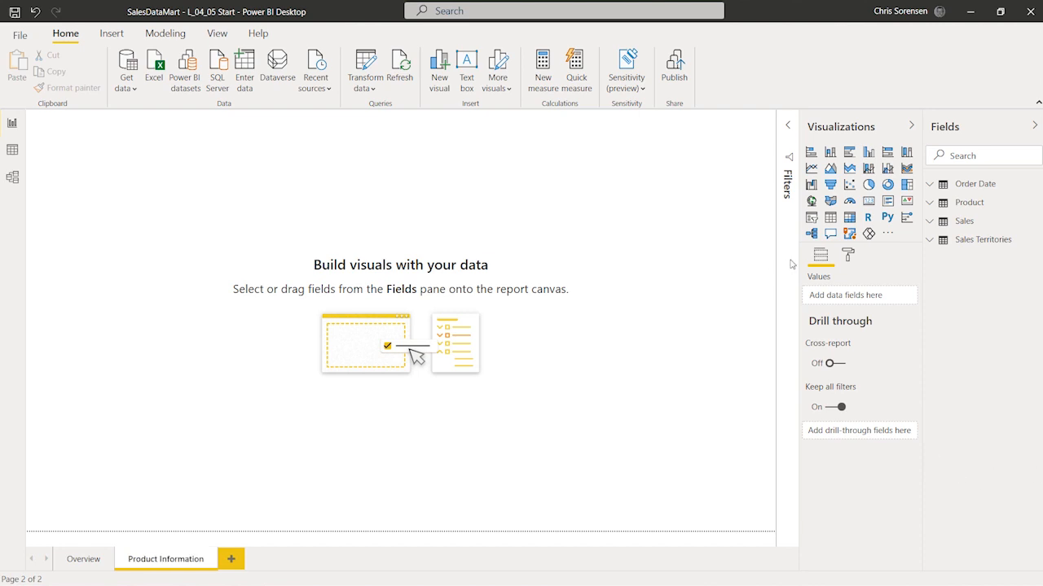
Add the Dashboard Background2 image as the page background of the Product Information page.
left_click(849, 259)
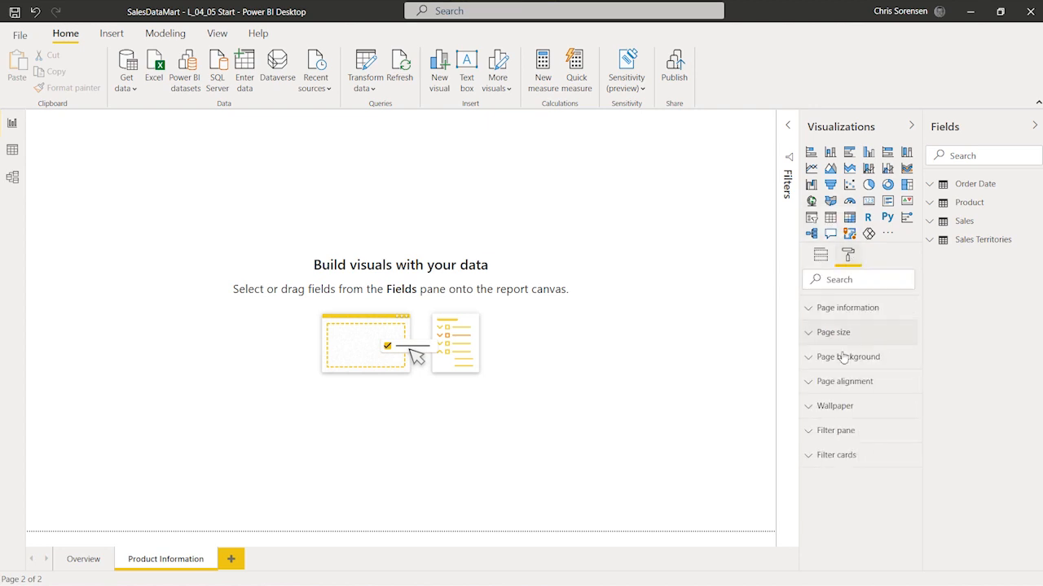
left_click(808, 360)
scroll(865, 384, "down", 2)
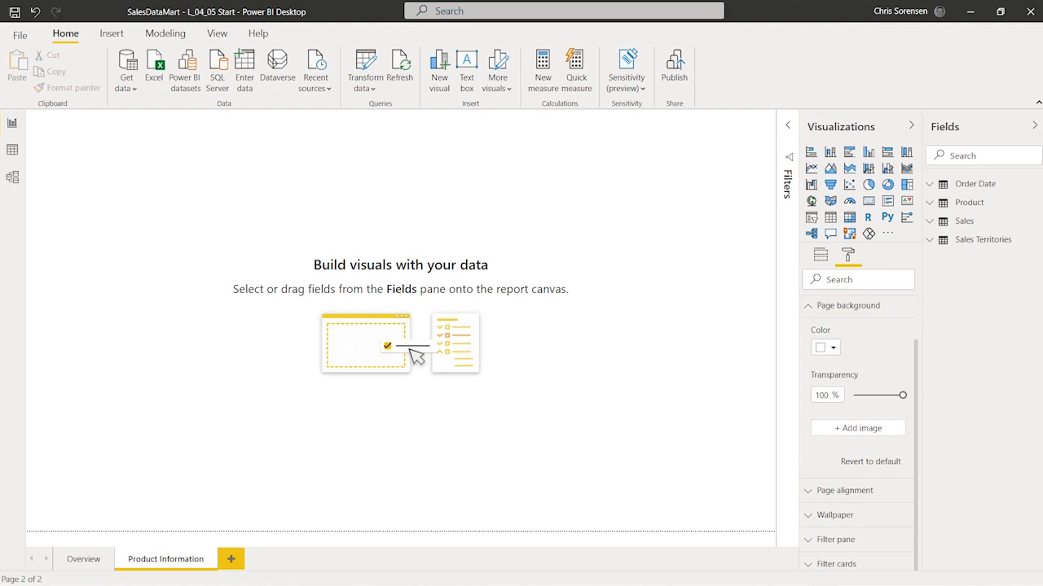
left_click(870, 433)
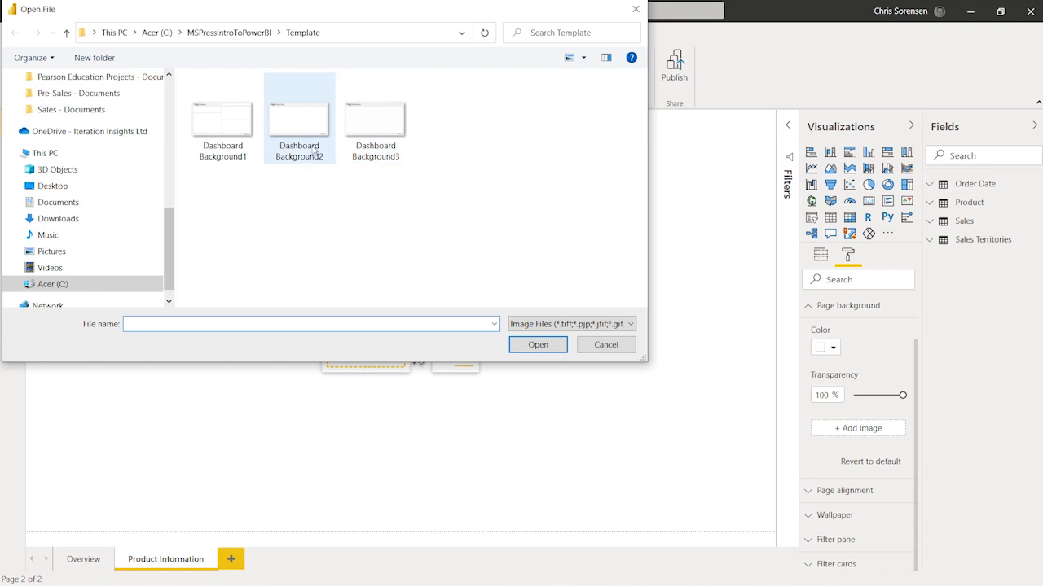
left_click(312, 161)
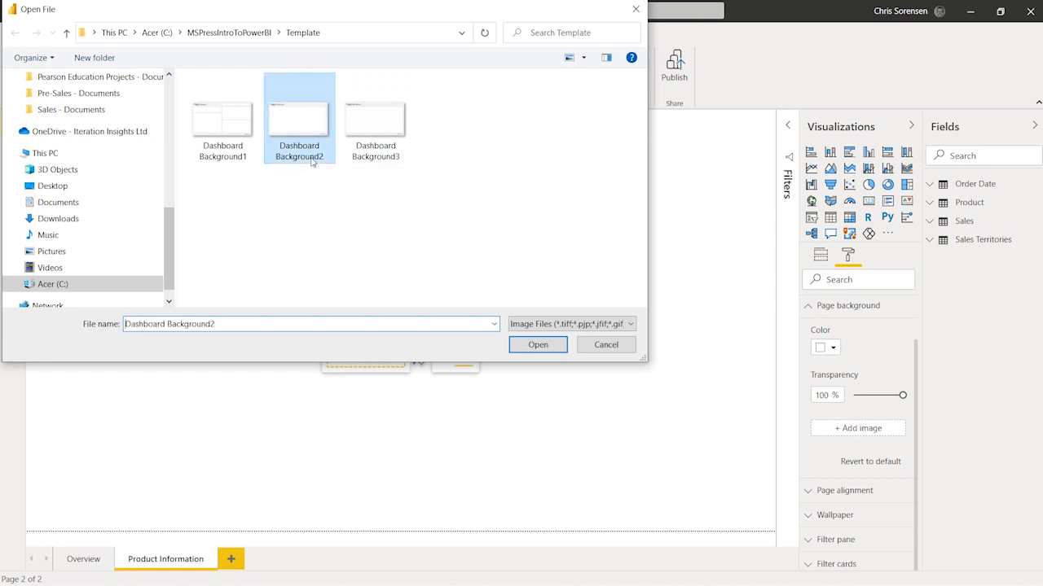
left_click(531, 343)
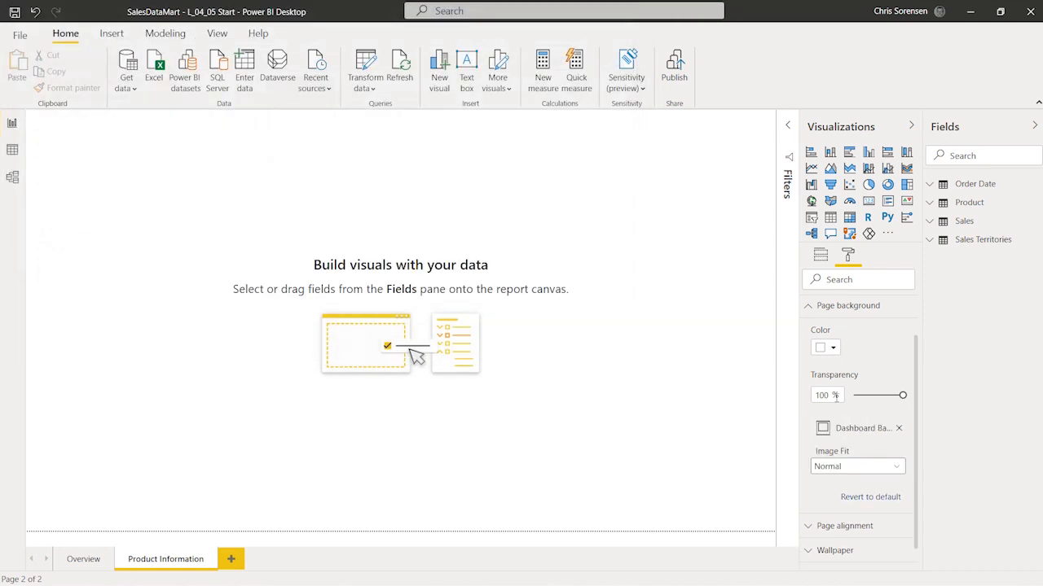
Set the page background's transparency to 0% and its image fit to Fit.
key("BackSpace")
key("BackSpace")
key("BackSpace")
type("0")
left_click(883, 473)
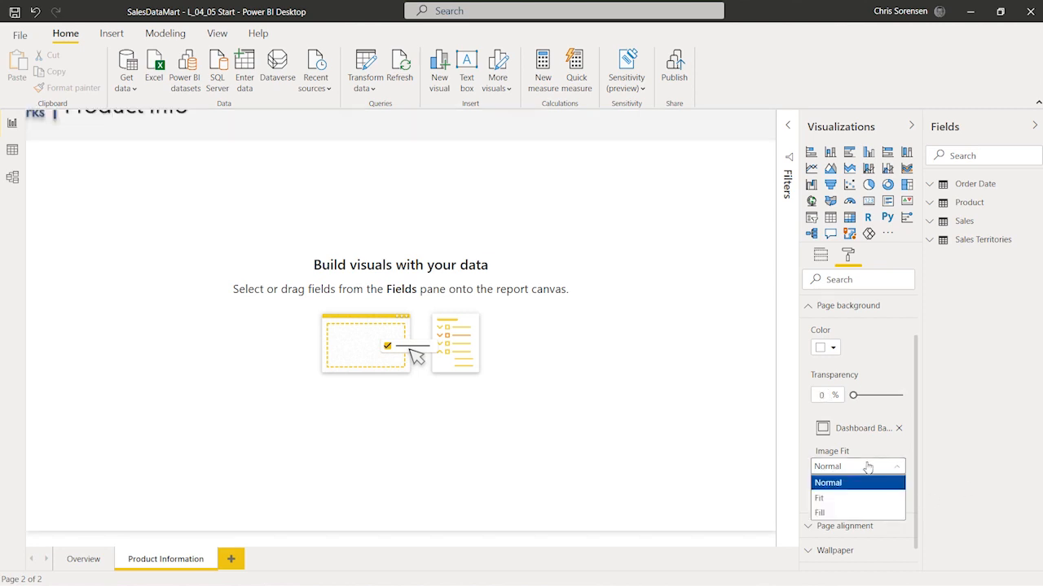
left_click(852, 499)
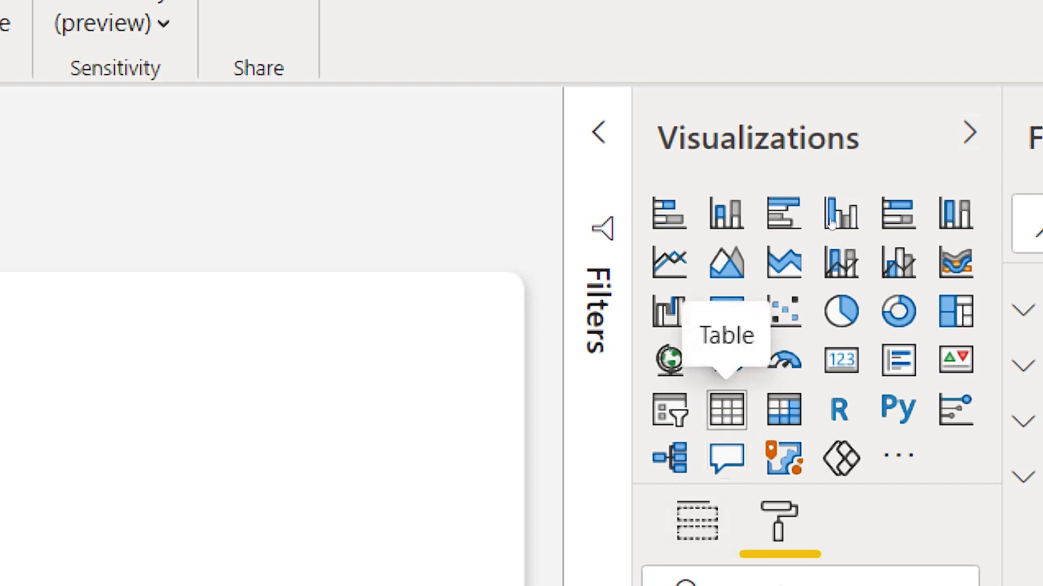
Insert a table visual on the Product Information page and size it to fill the white panel below the title.
left_click(727, 410)
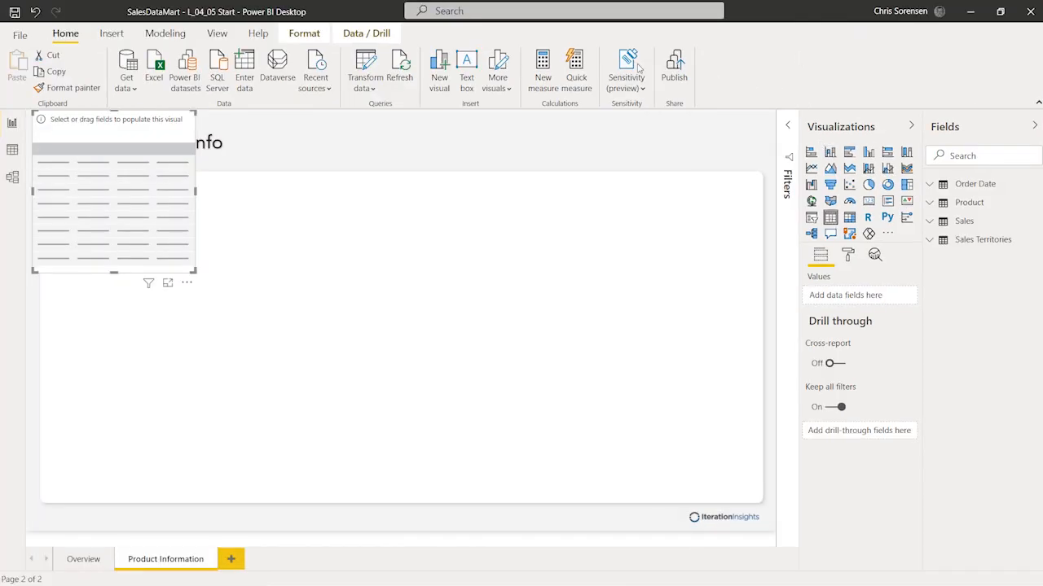
left_click_drag(95, 124, 115, 198)
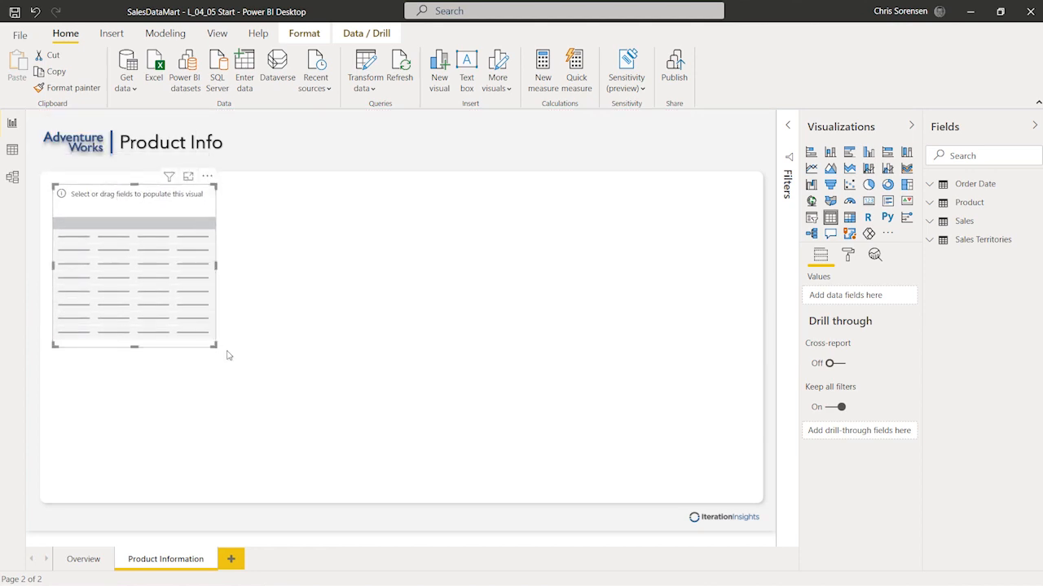
left_click_drag(216, 348, 748, 494)
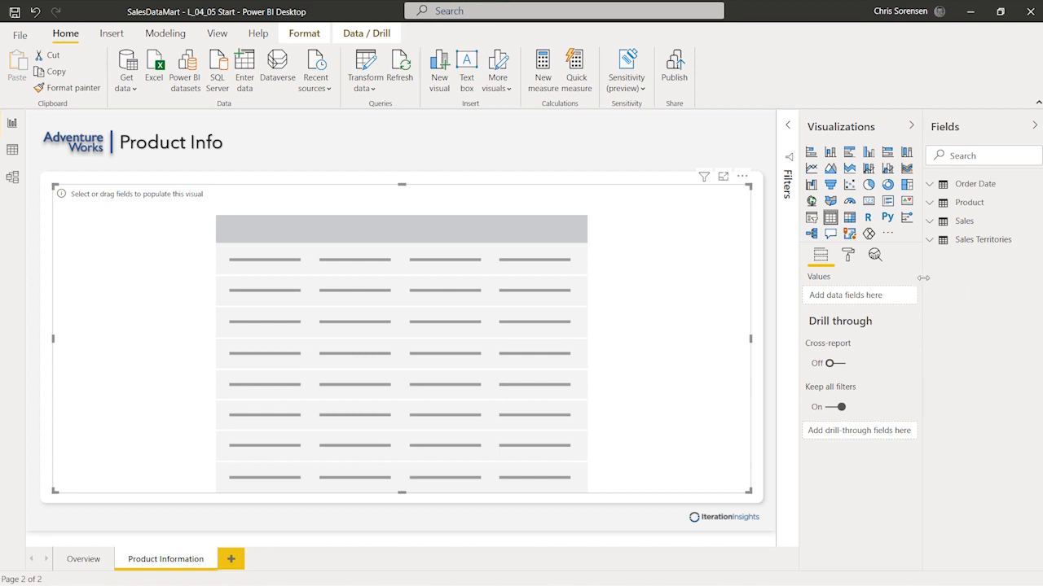
Widen the list of fields and add Country from Sales Territories as the table's first column.
left_click_drag(923, 278, 869, 292)
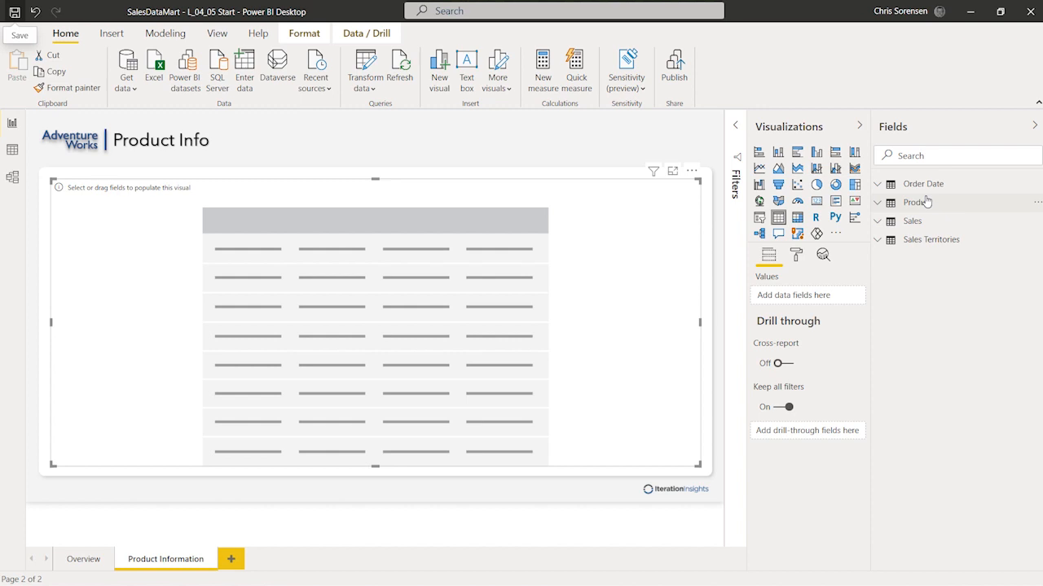
left_click(879, 244)
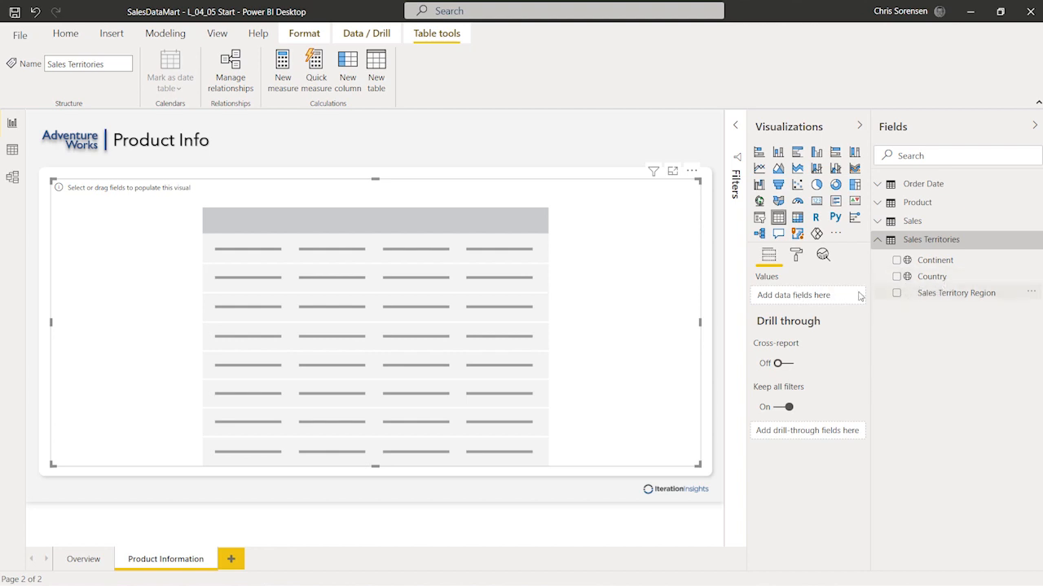
left_click(897, 279)
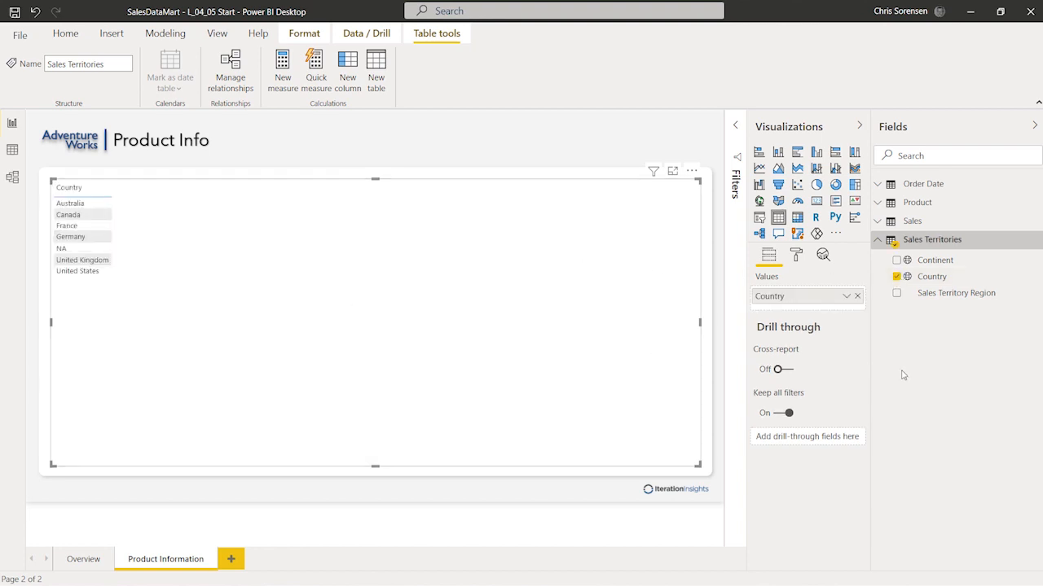
left_click(878, 239)
Add Product Subcategory and Product Name from the Product Hierarchy to the table, leaving out Product Category.
left_click(878, 203)
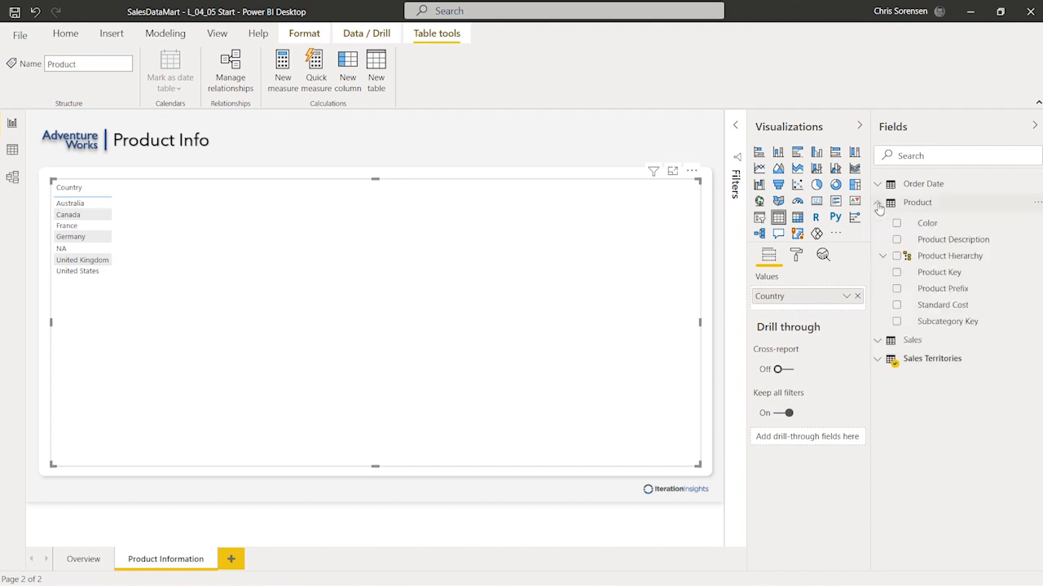
left_click(882, 256)
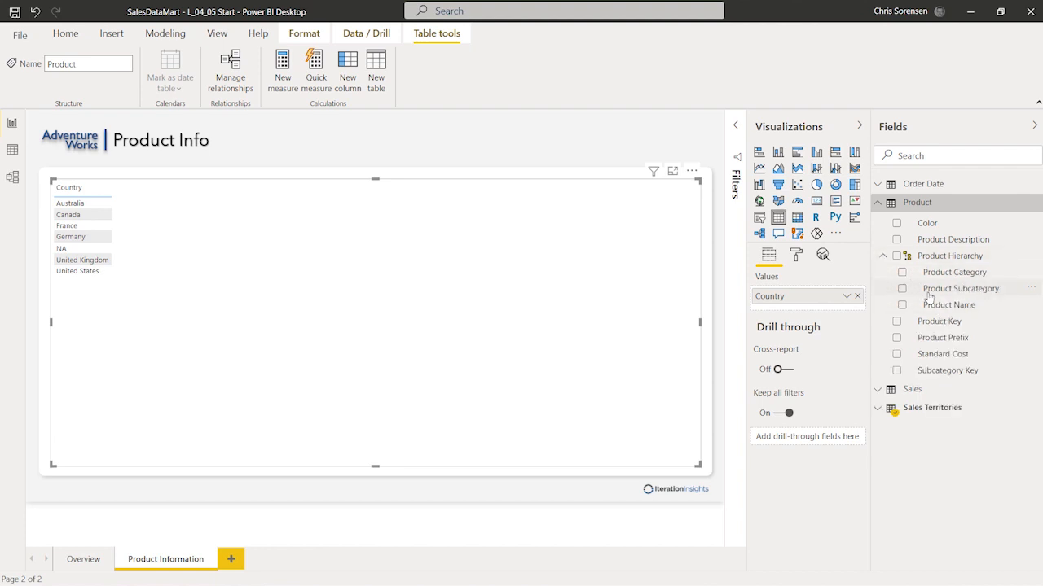
left_click(901, 289)
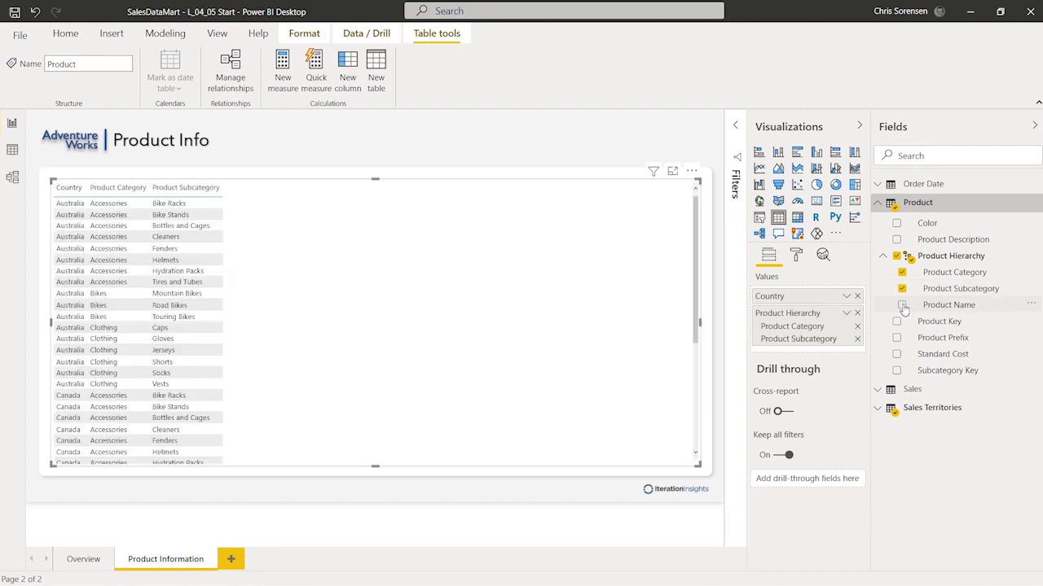
left_click(902, 305)
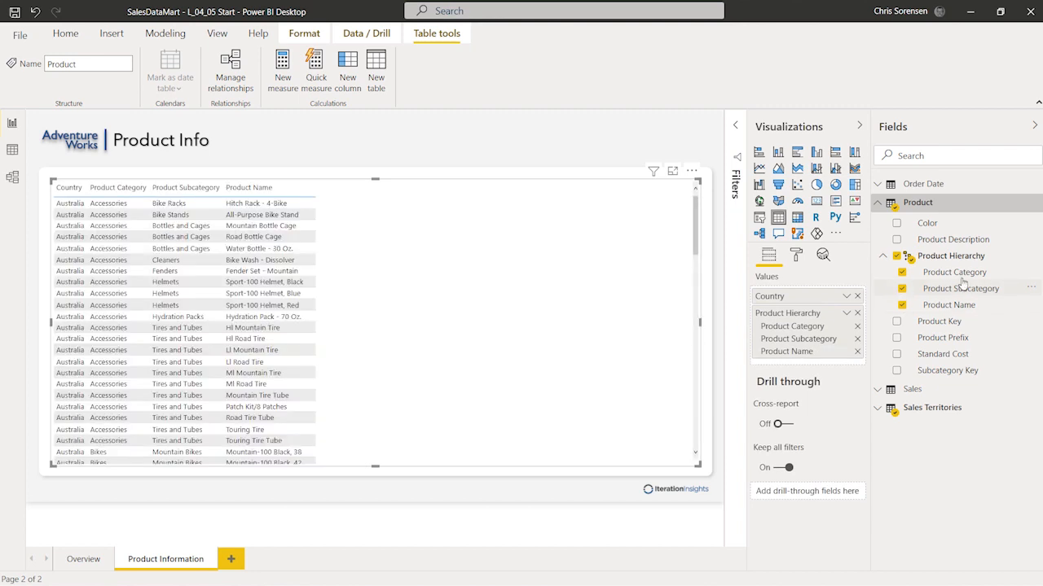
left_click(902, 273)
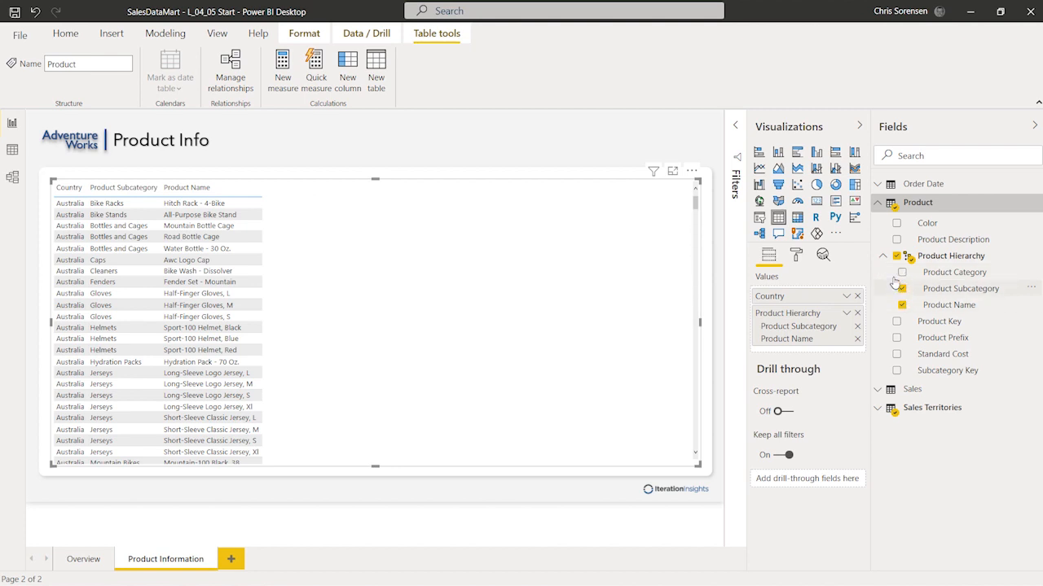
left_click(878, 203)
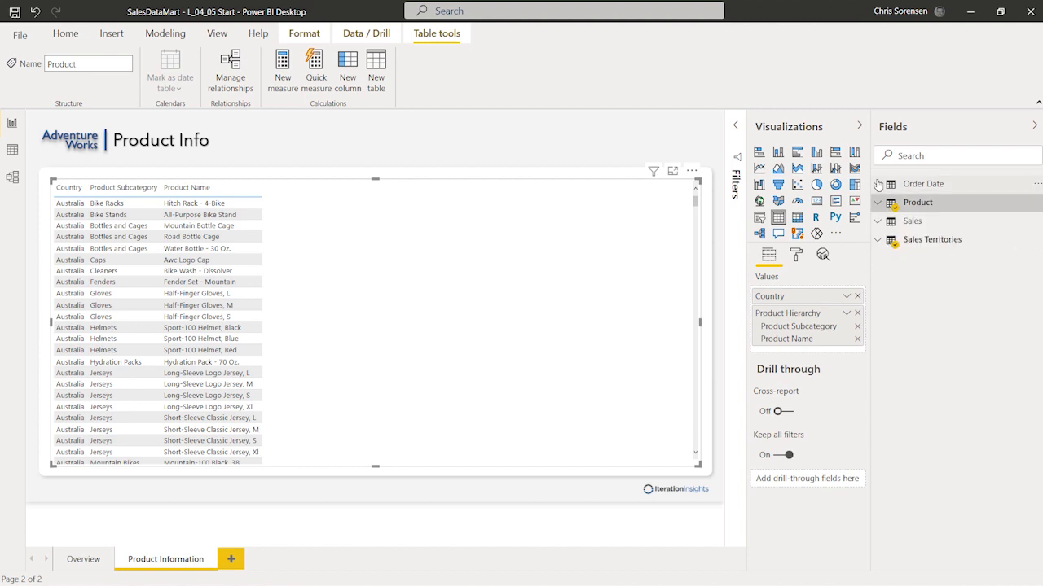
Add Order Date Year from the Order Date Hierarchy to the table.
left_click(877, 186)
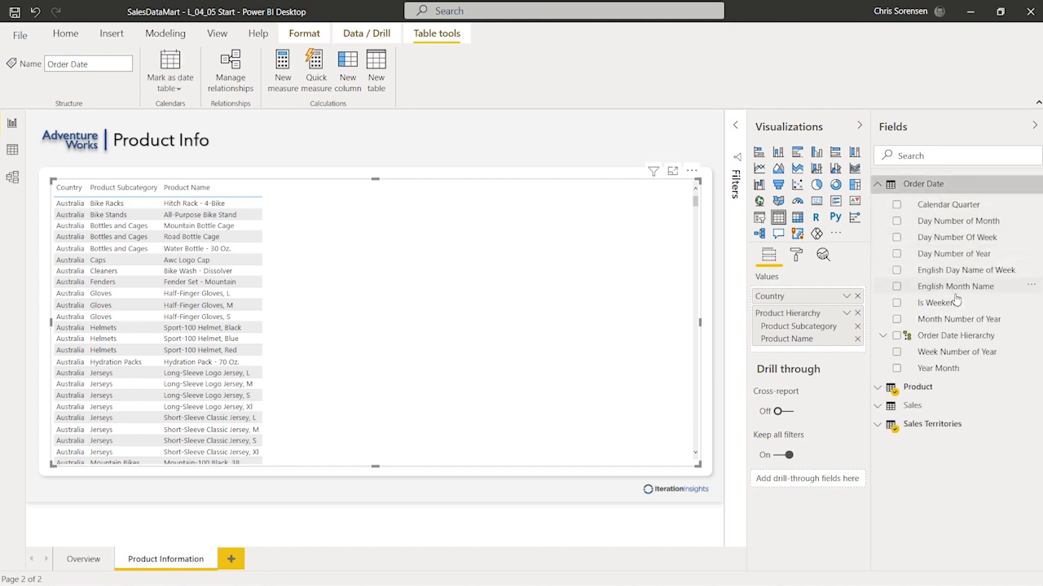
left_click(882, 337)
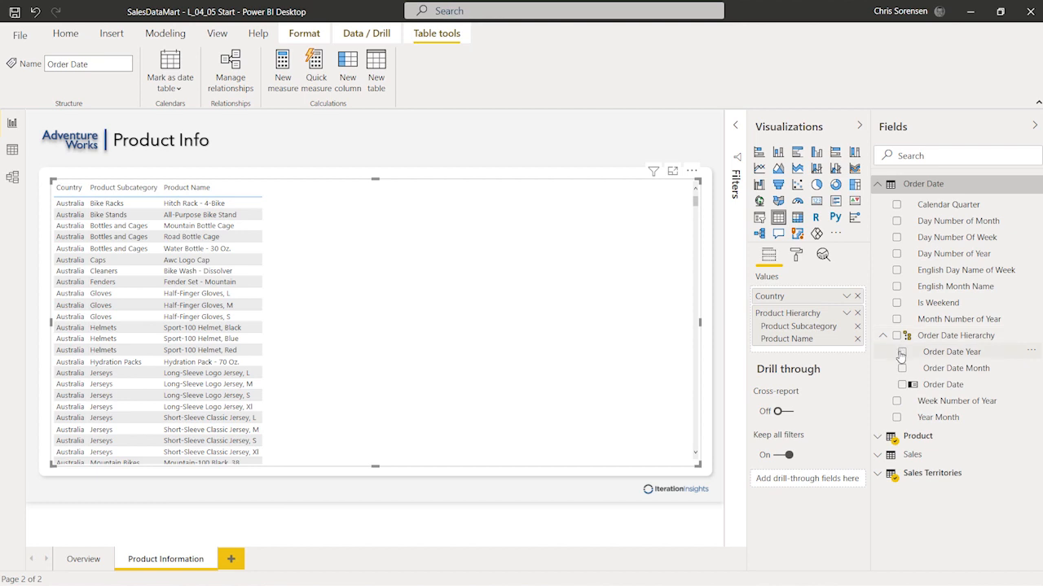
left_click(902, 353)
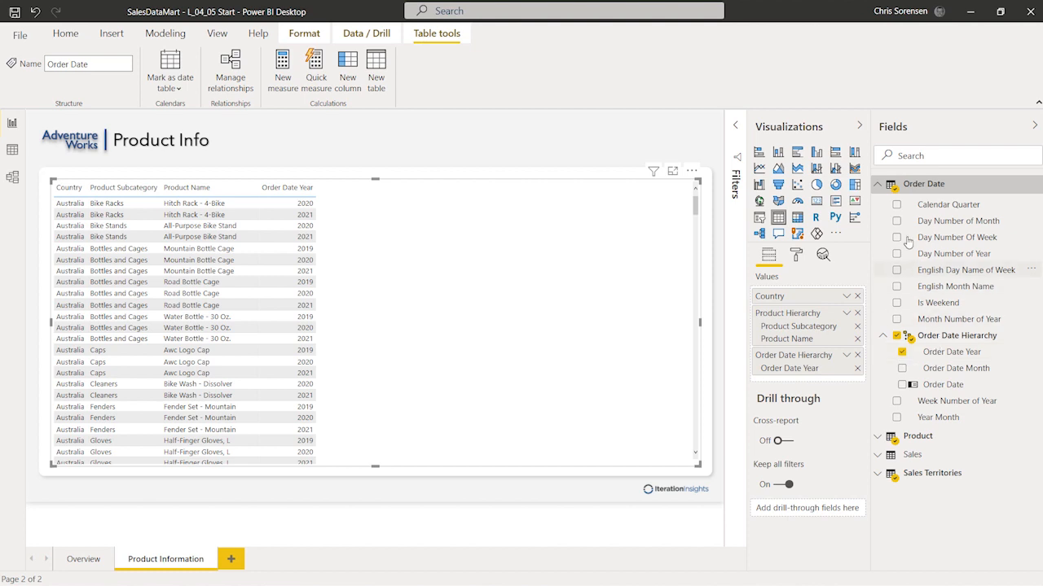
left_click(877, 186)
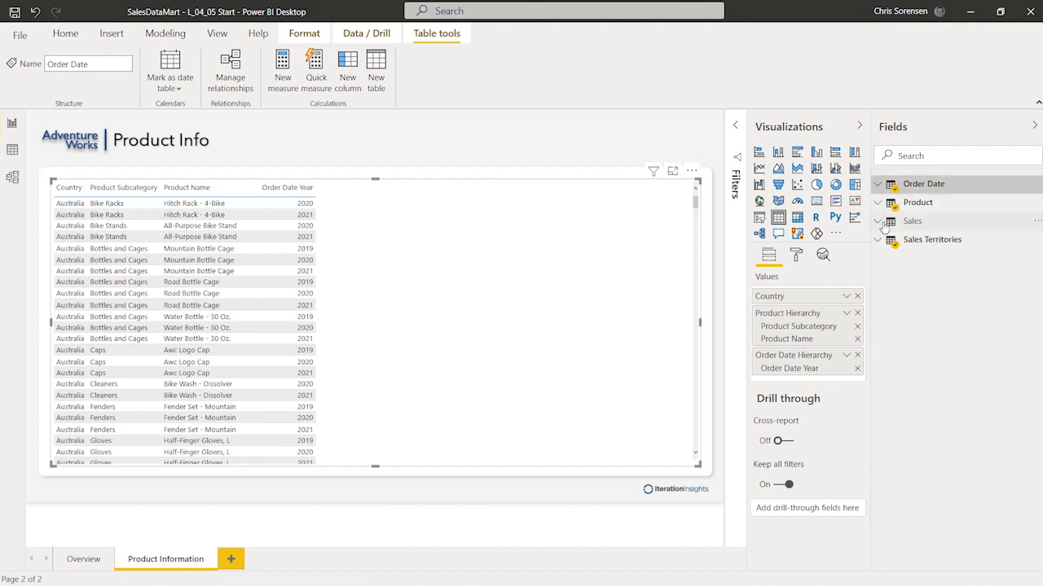
Add Order Quantity and Total Sales from the Sales table as columns of the table visual.
left_click(880, 223)
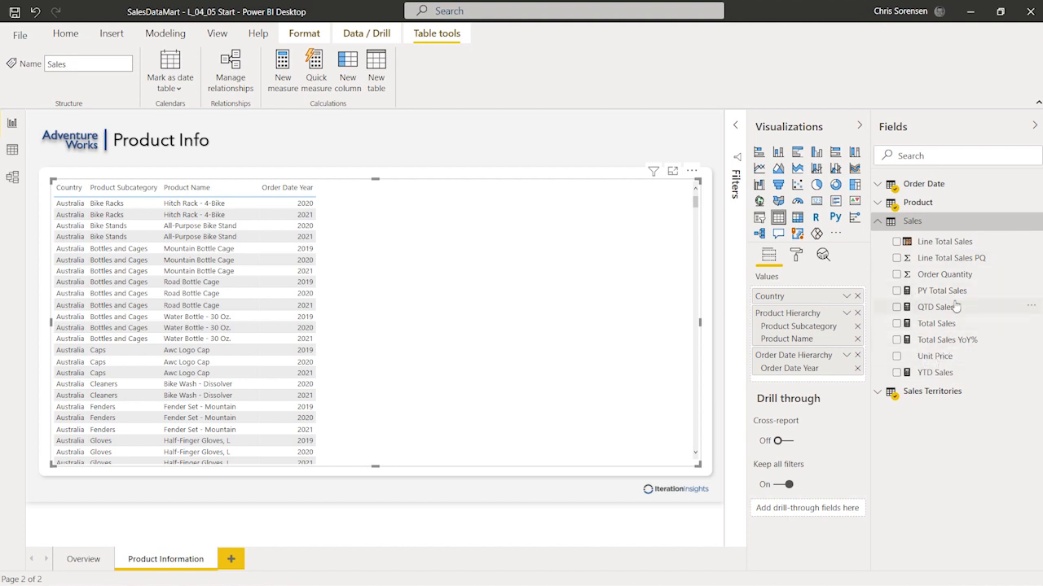
left_click(897, 274)
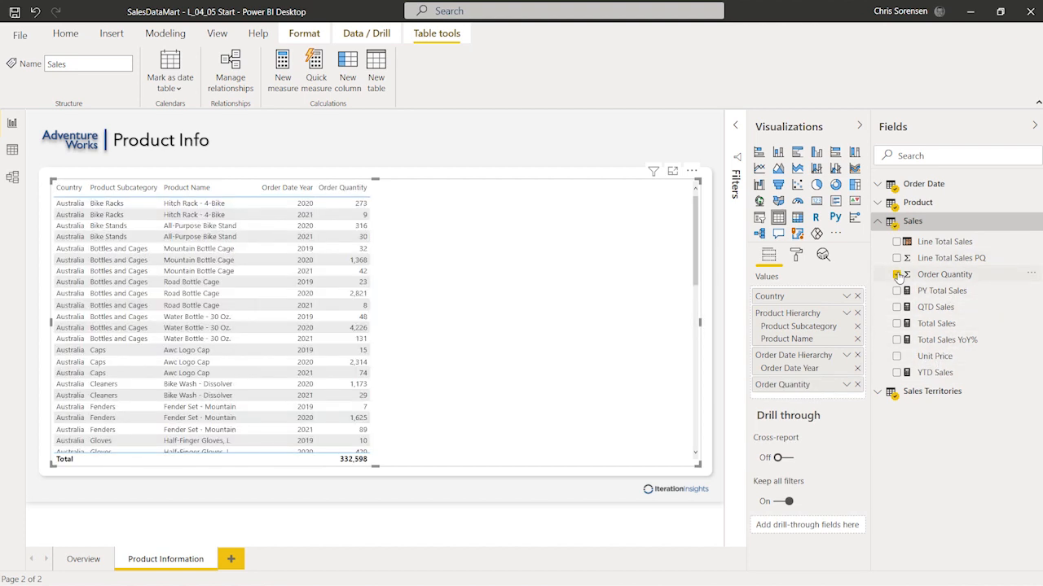
left_click(897, 323)
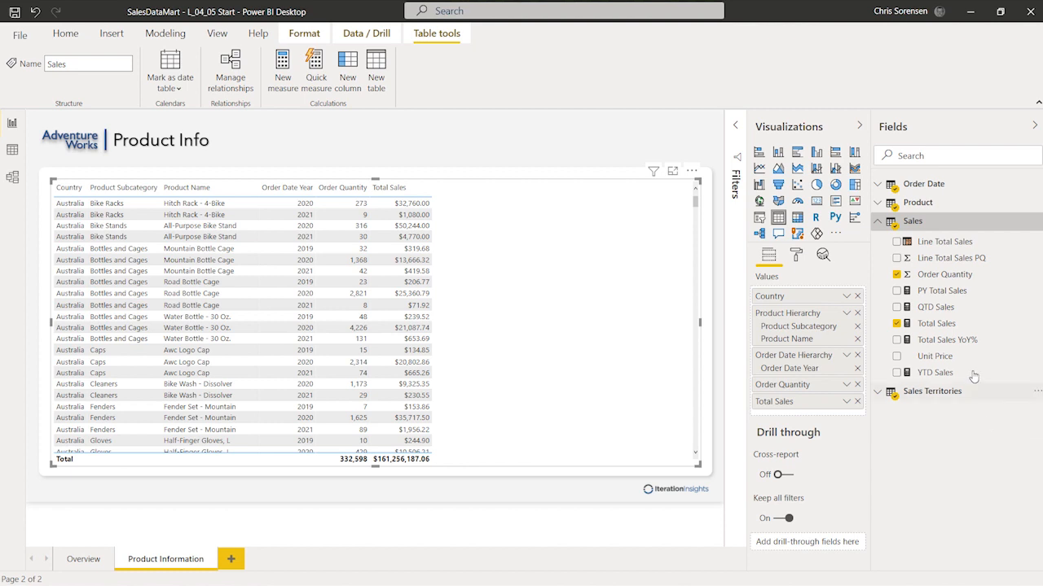
left_click(876, 224)
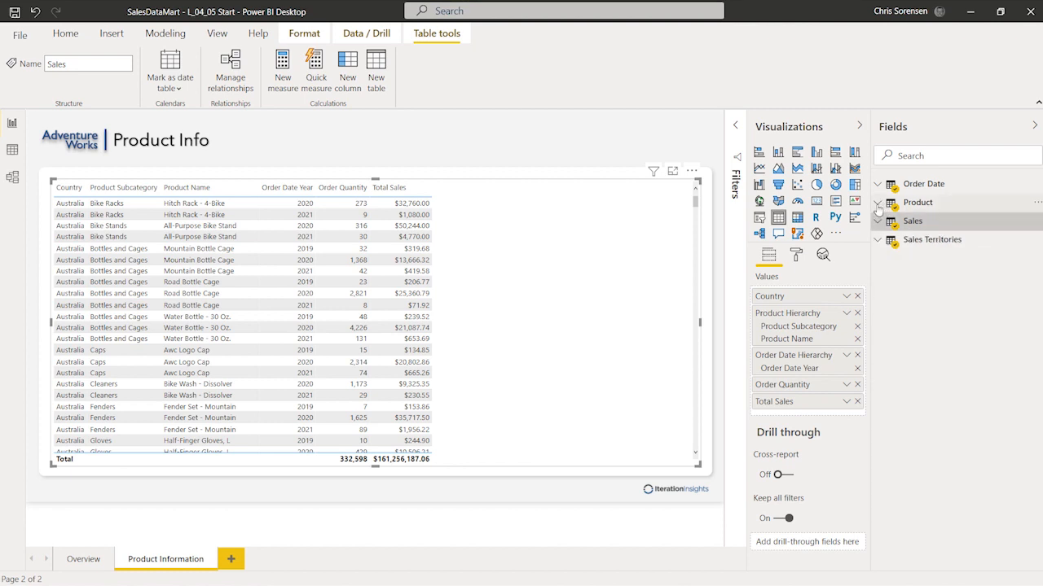
Make Product Name the drill-through field of the Product Information page and deselect the table visual.
left_click(877, 203)
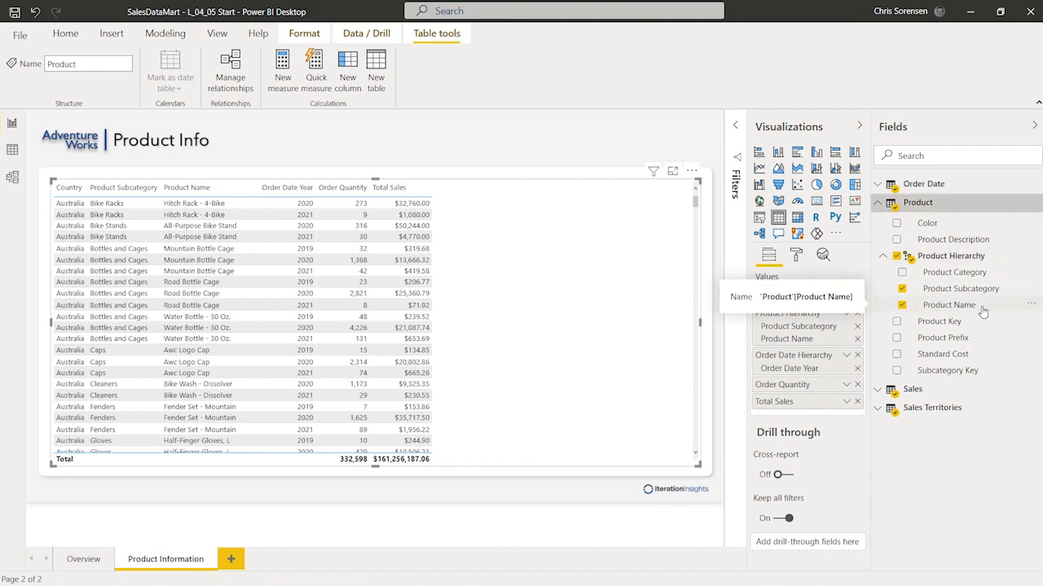
mouse_move(967, 310)
left_mouse_down()
mouse_move(924, 326)
mouse_move(864, 383)
mouse_move(823, 456)
mouse_move(817, 548)
mouse_move(883, 523)
mouse_move(815, 549)
mouse_move(830, 547)
left_mouse_up()
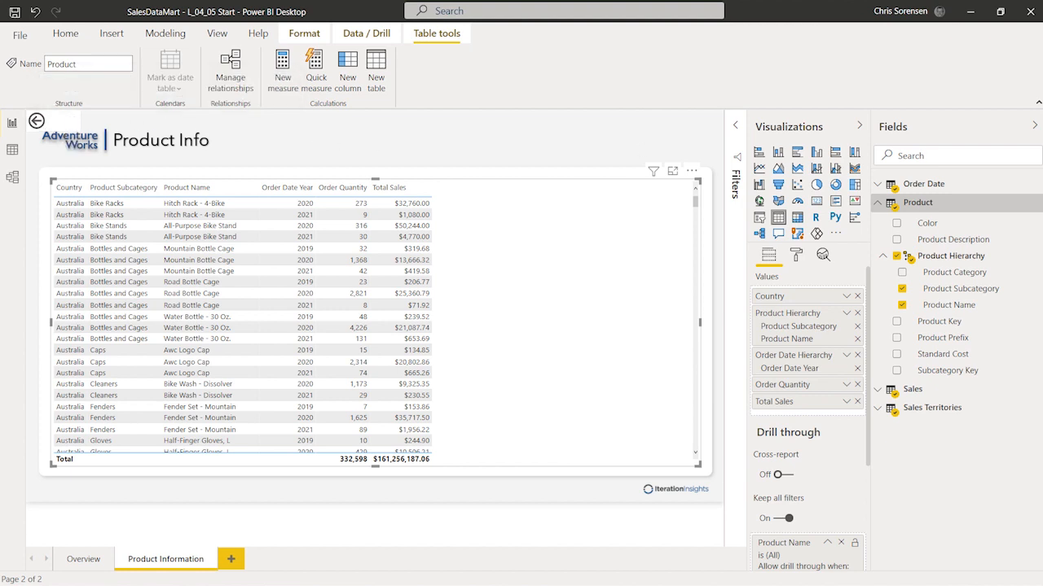
left_click(489, 526)
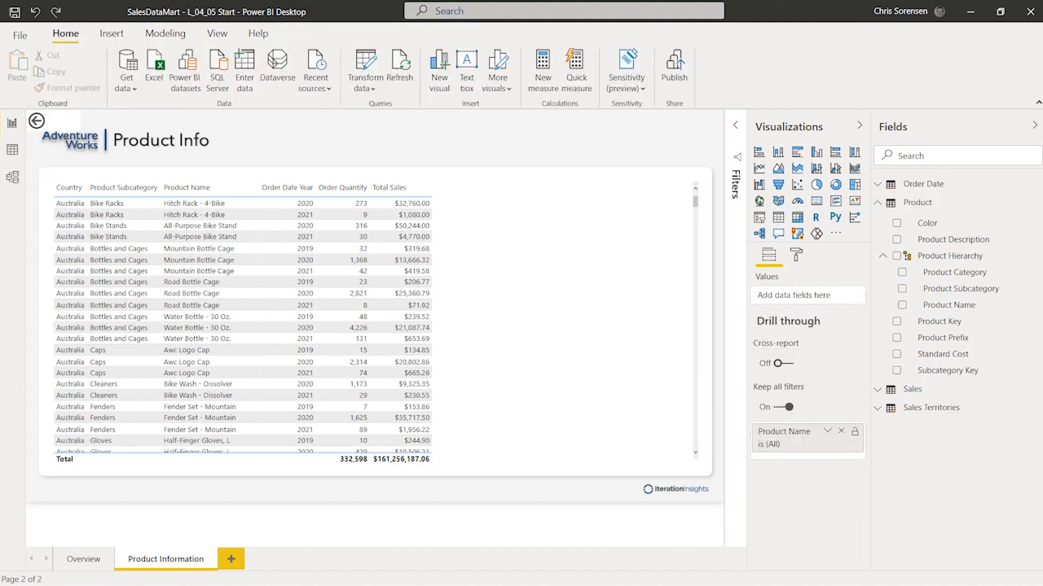
Move the back button to the far end of the Product Info header, above the table's outer edge.
left_click(63, 123)
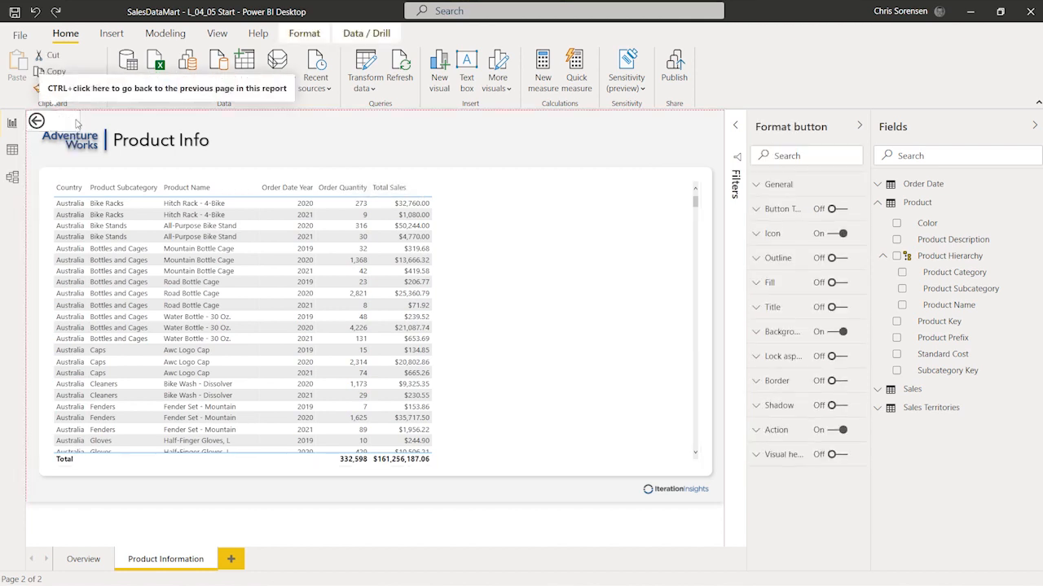
left_click_drag(63, 122, 693, 143)
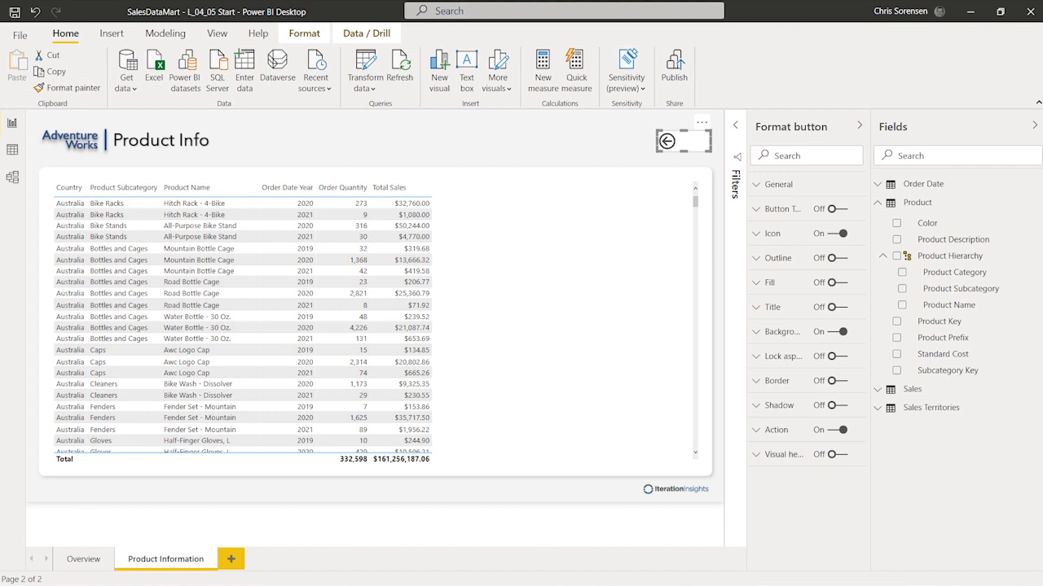
On the Overview page, drill through from the Mountain-200 Black, 42 bar of the funnel chart to Product Information.
left_click(85, 560)
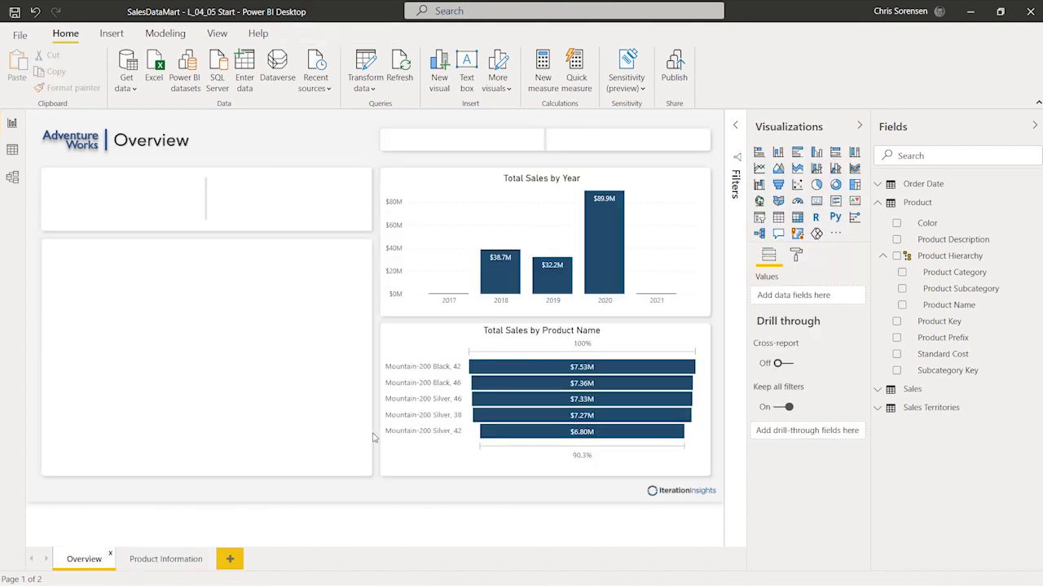
mouse_move(502, 371)
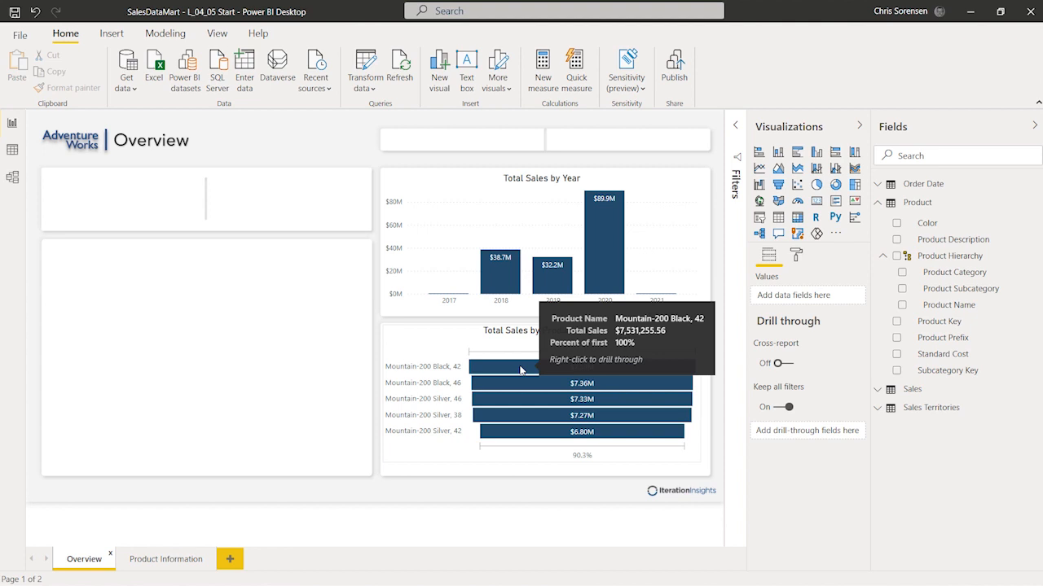
right_click(521, 371)
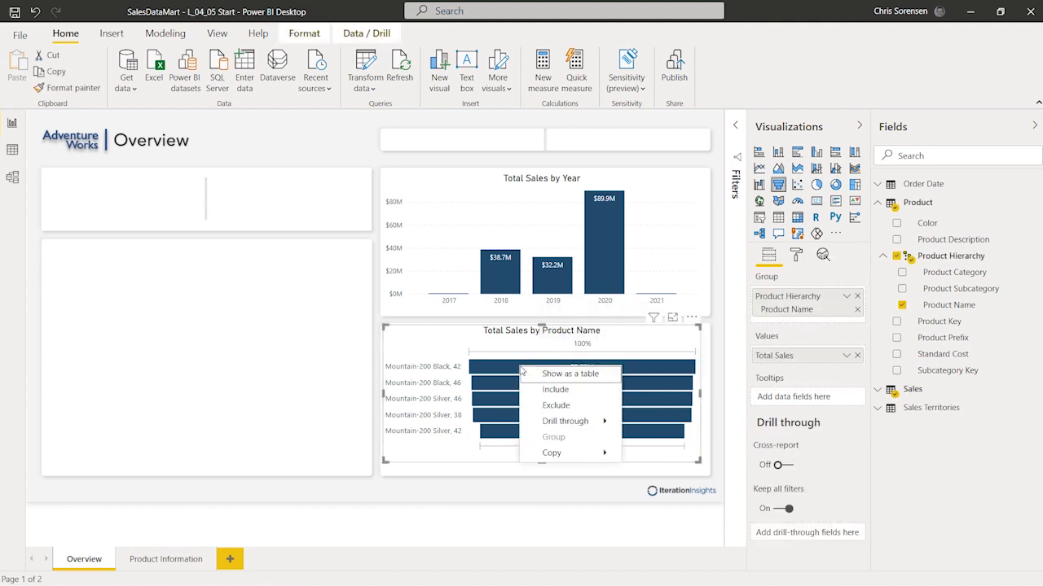
mouse_move(554, 423)
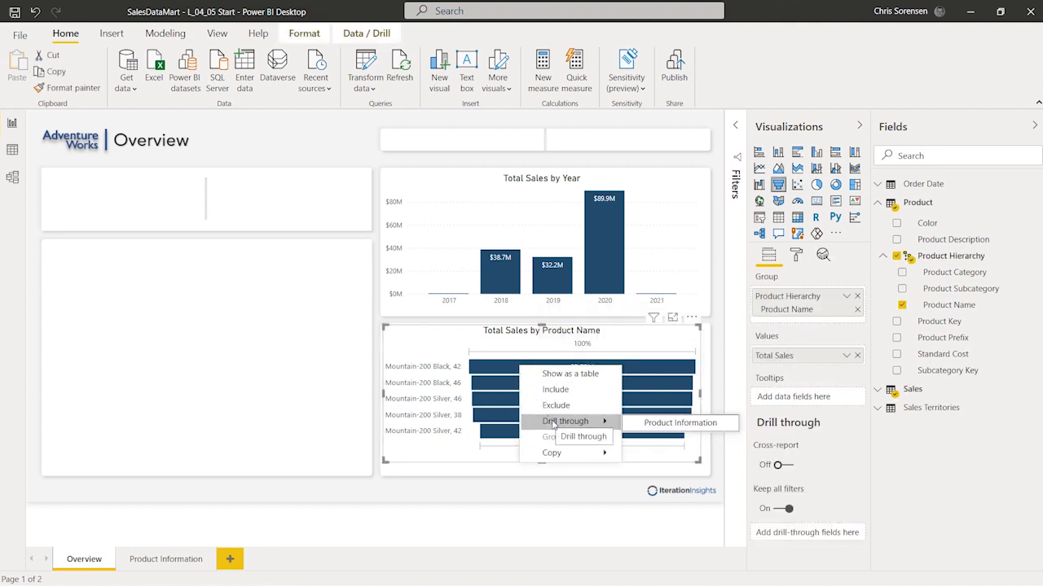
left_click(677, 426)
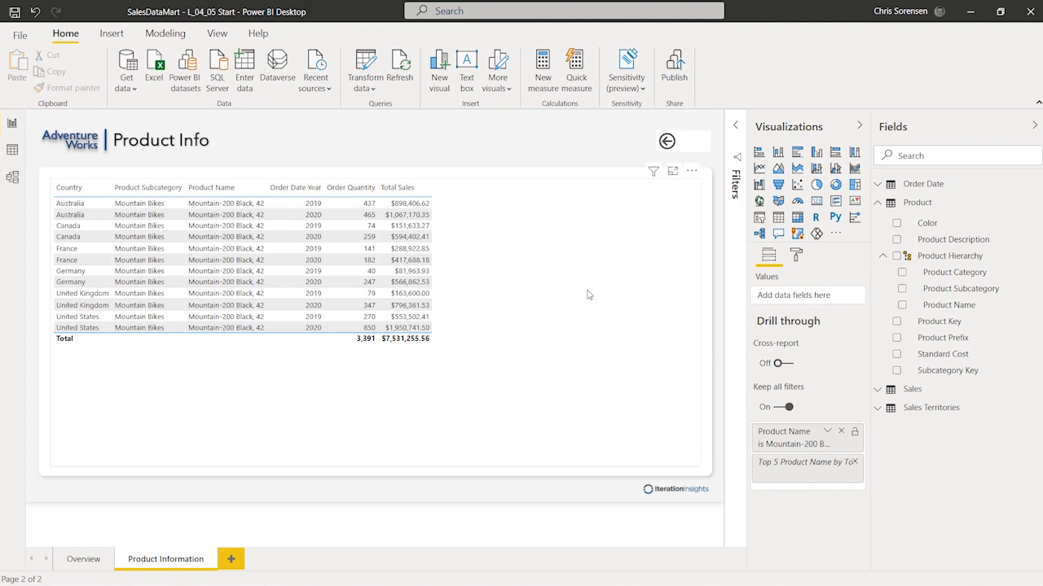
Test the back button by returning to Overview, and repeat the drill-through on Mountain-200 Black, 42.
left_click(666, 145, "ctrl")
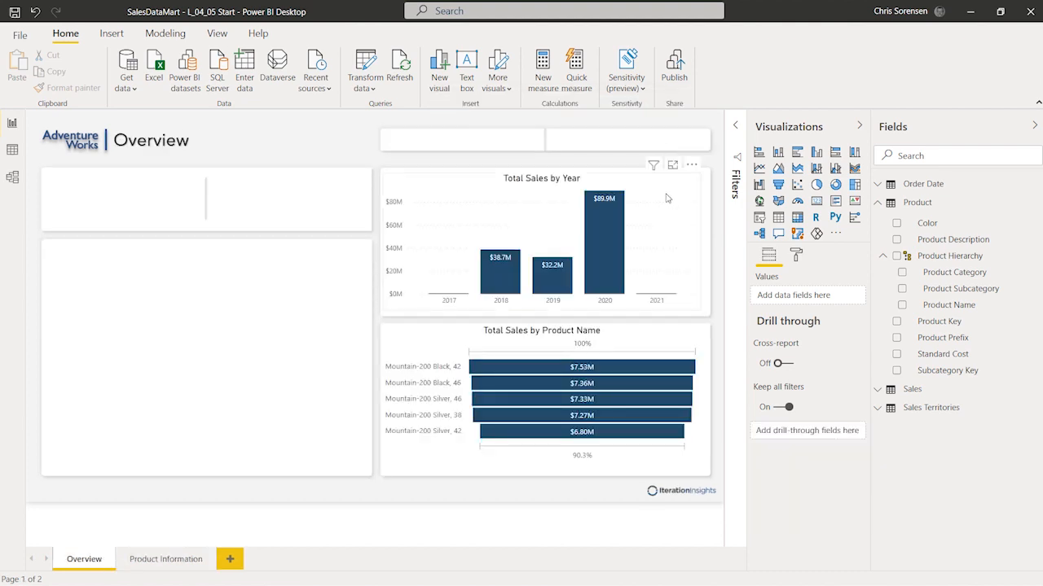
right_click(503, 373)
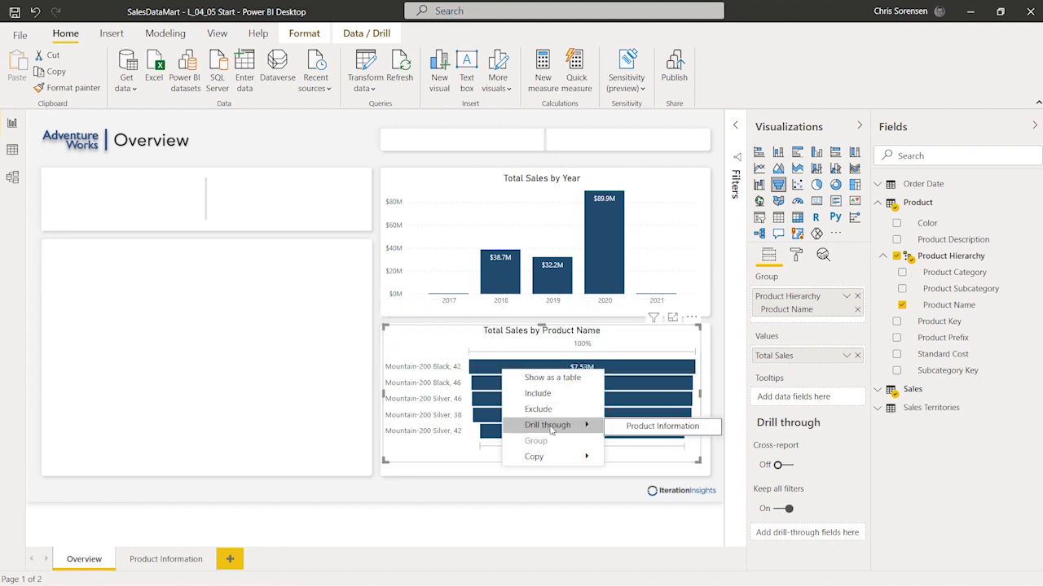
left_click(651, 427)
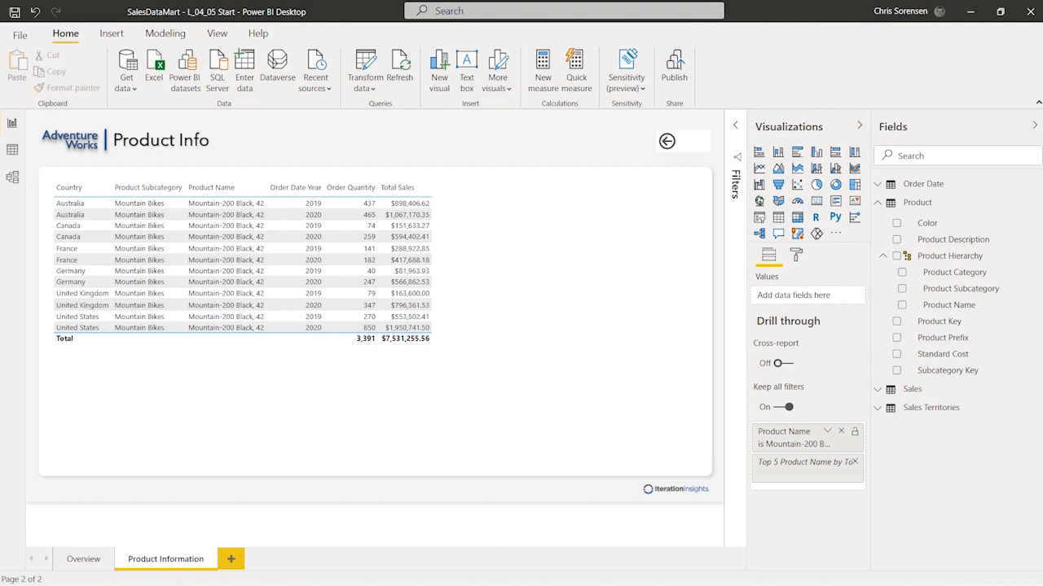
Set the text size of the product table's column headers to 14 pt.
left_click(489, 375)
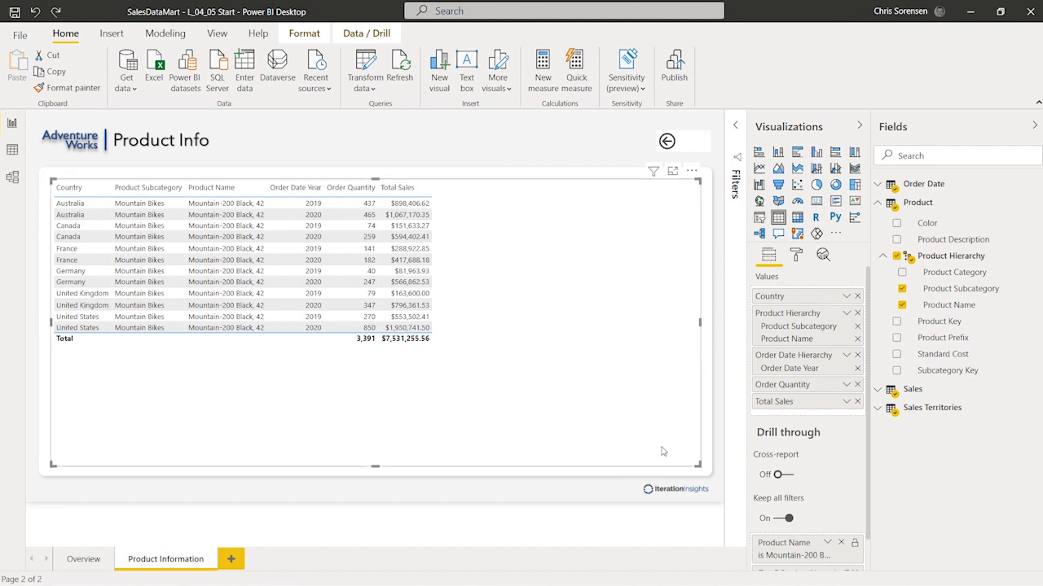
left_click(796, 256)
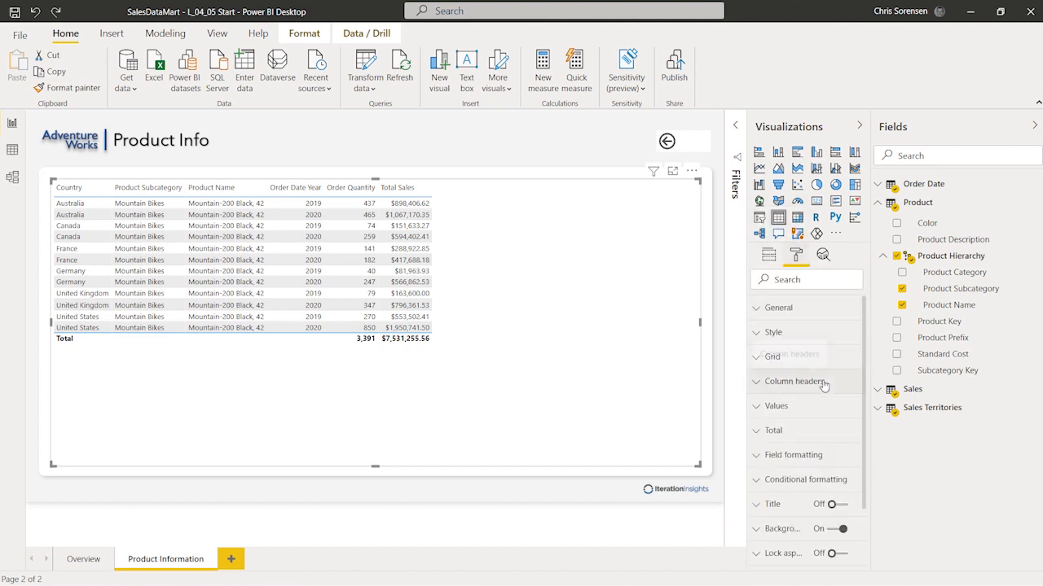
scroll(823, 386, "down", 2)
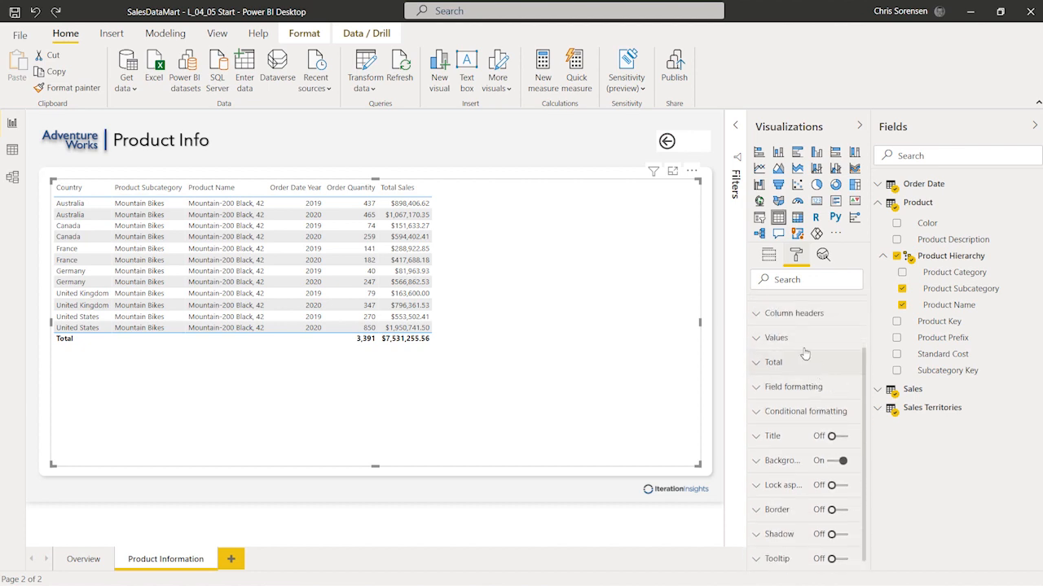
left_click(758, 316)
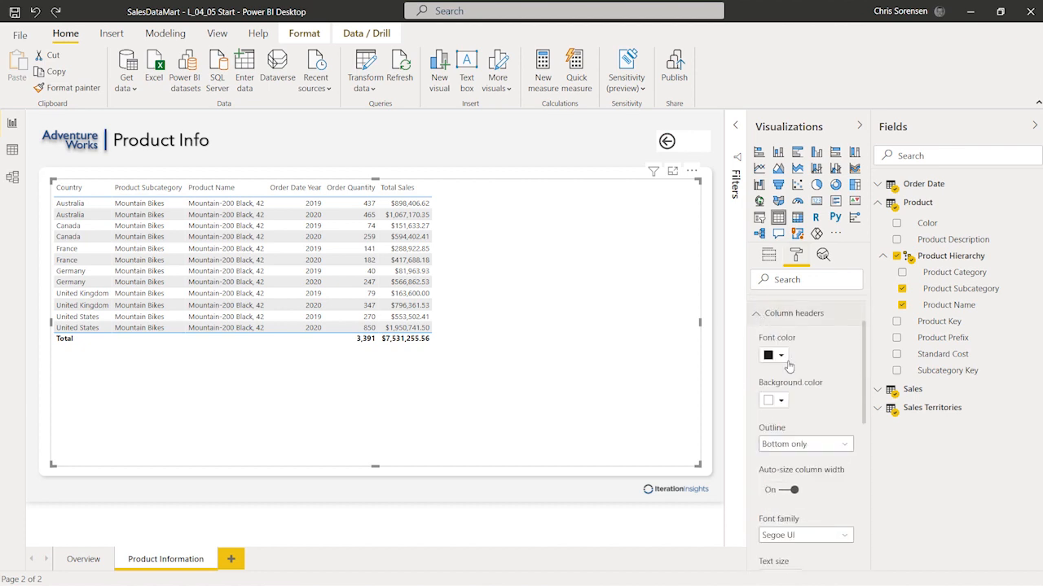
scroll(789, 391, "down", 4)
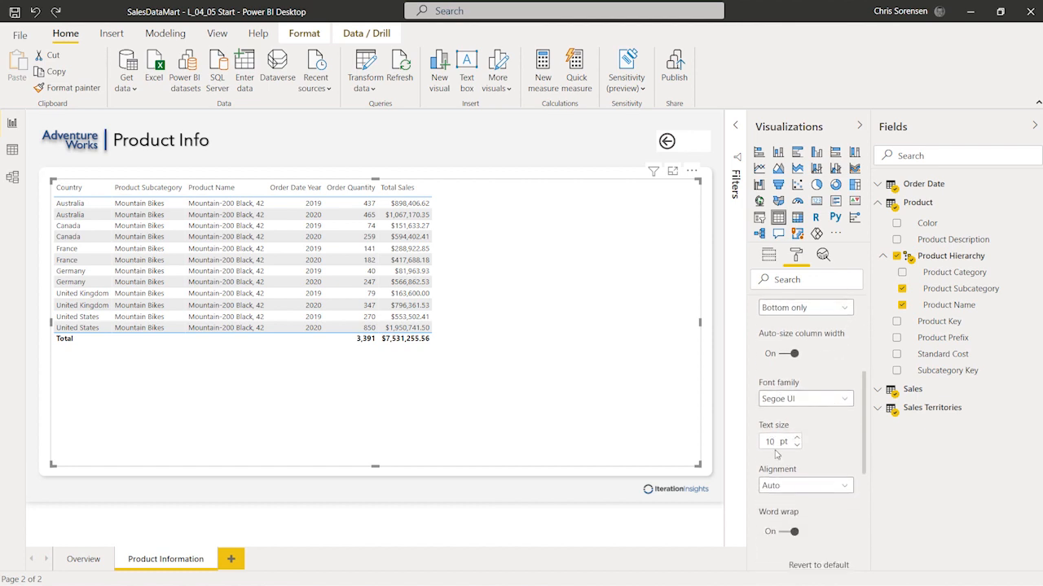
type("4")
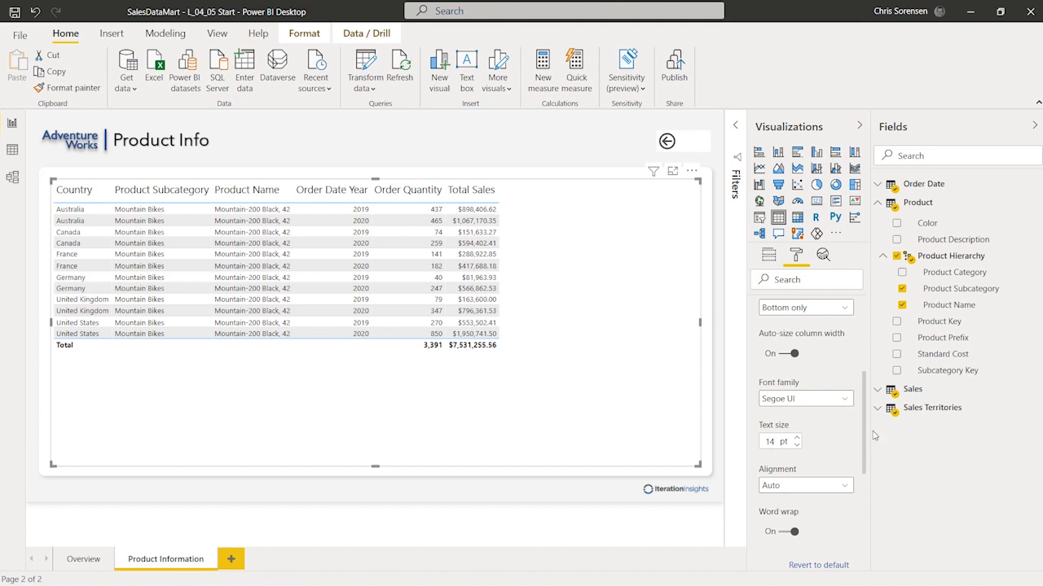
Give the column headers a blue background (Theme color 1, 20% lighter) and a white font color.
scroll(826, 420, "up", 3)
scroll(825, 422, "up", 1)
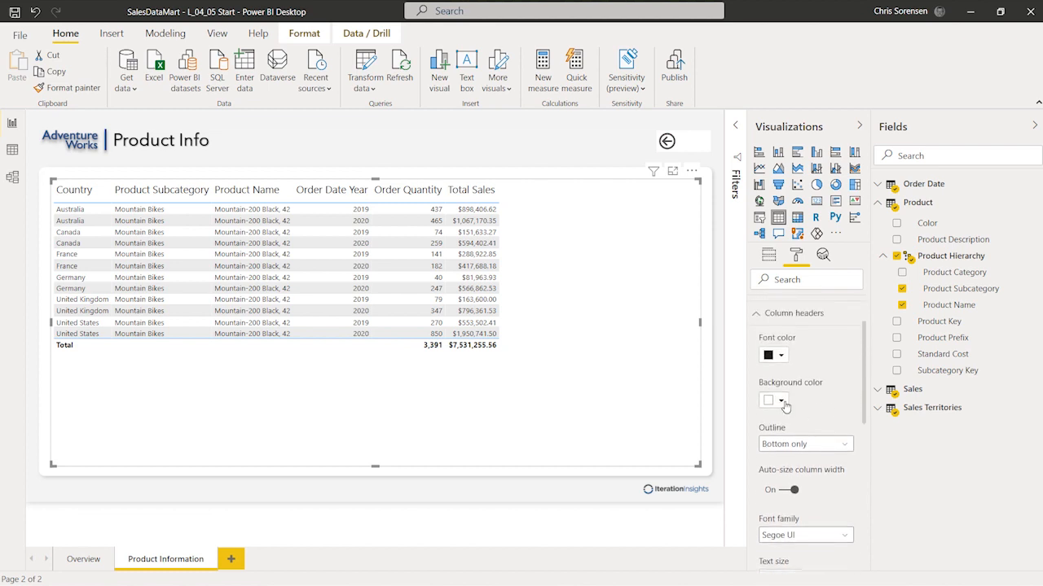
left_click(782, 400)
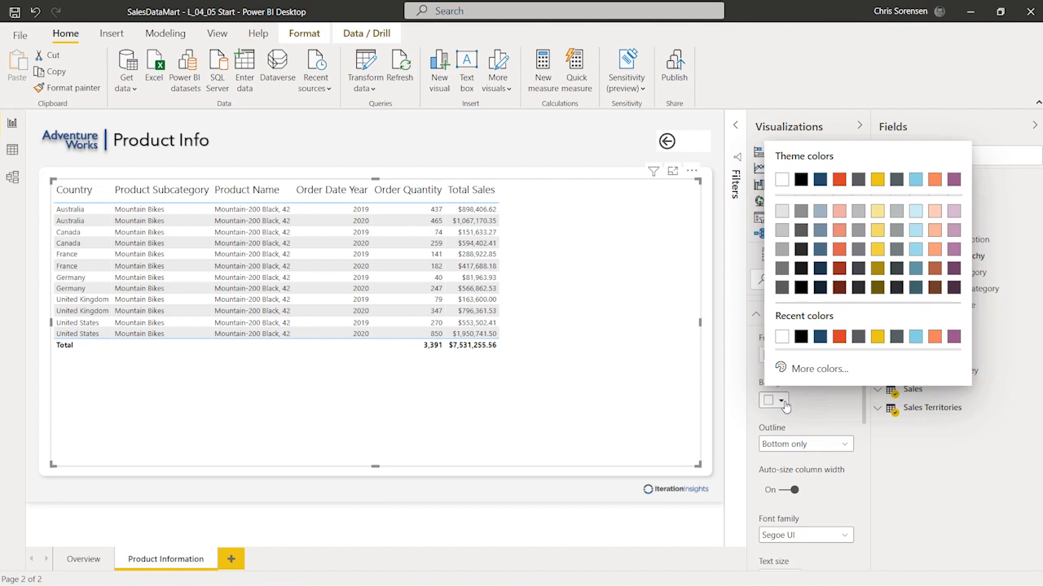
left_click(819, 249)
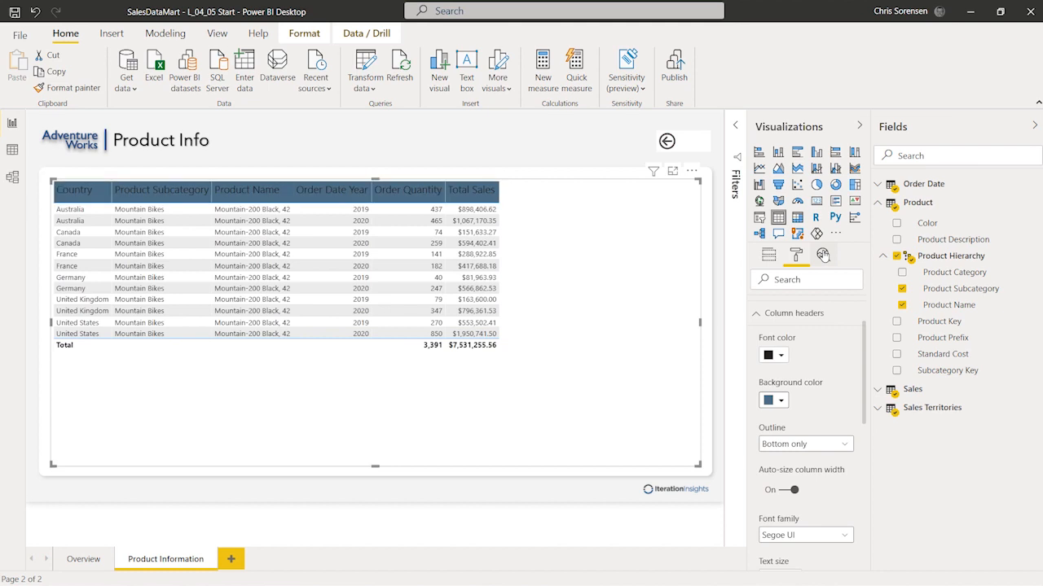
left_click(781, 357)
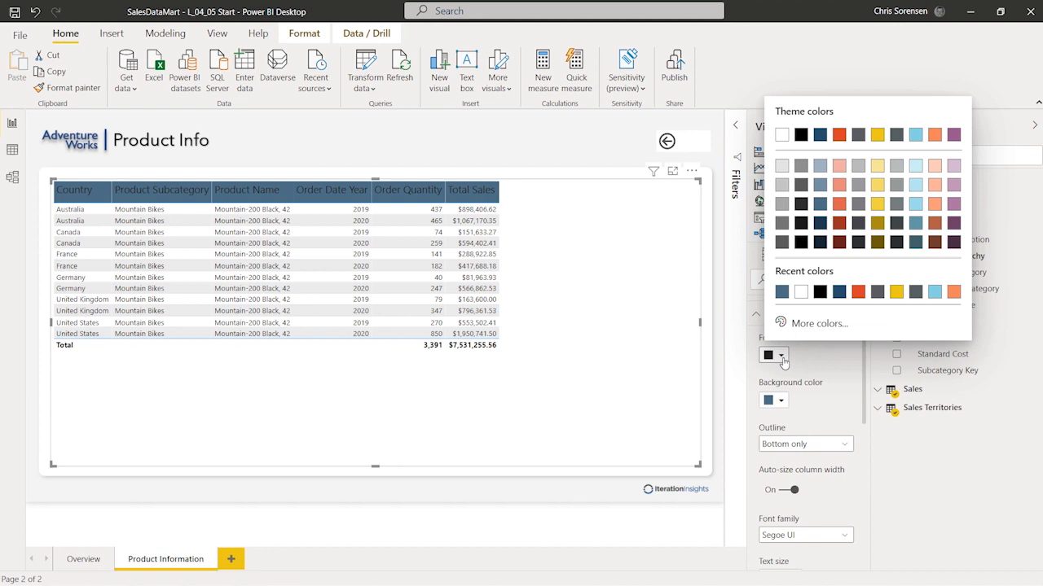
left_click(800, 293)
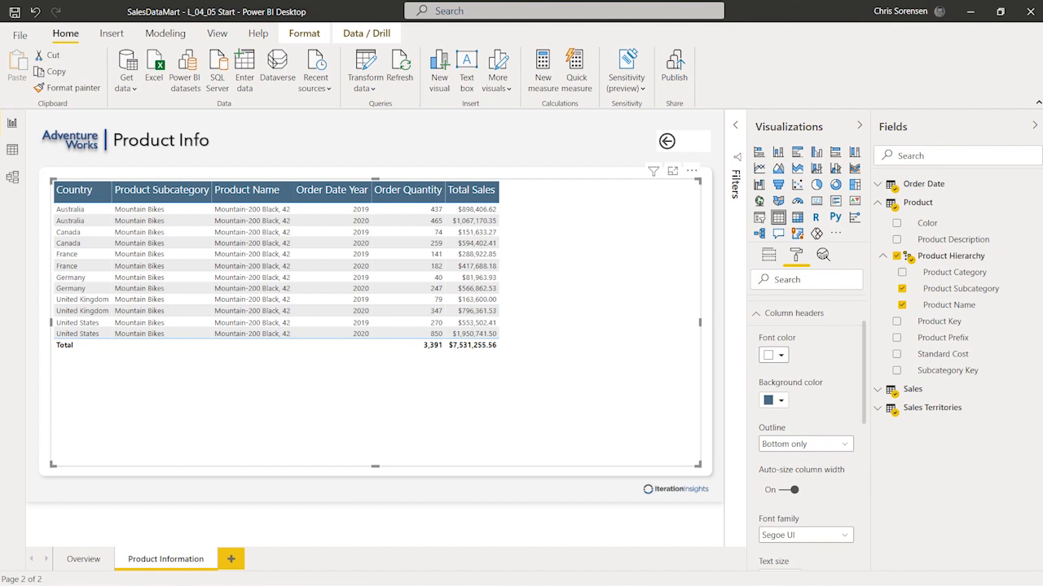
Set the text size of the table's values to 14 pt.
left_click(755, 318)
left_click(764, 338)
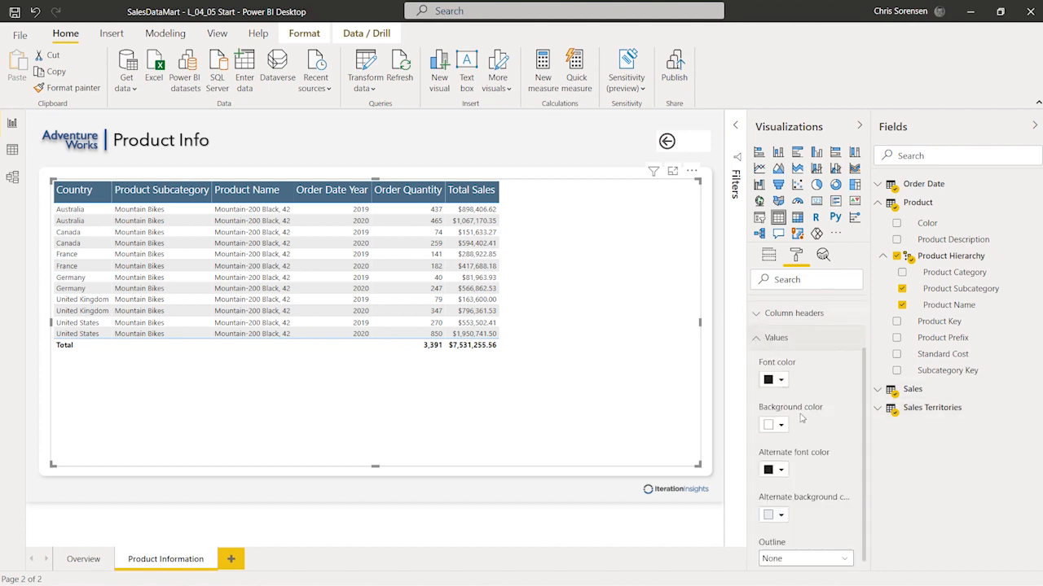
scroll(804, 430, "down", 1)
scroll(804, 430, "down", 3)
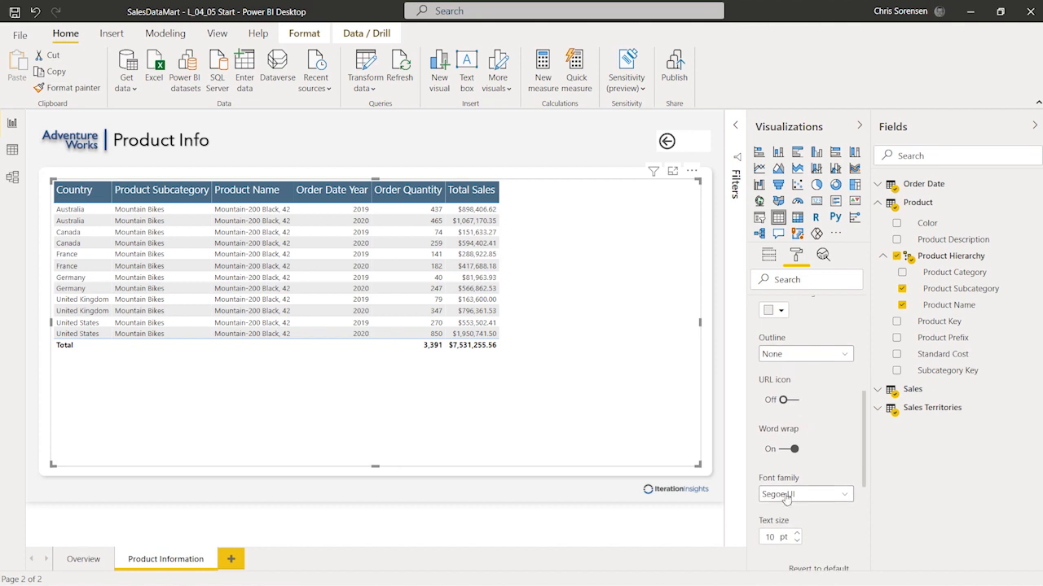
scroll(782, 484, "down", 1)
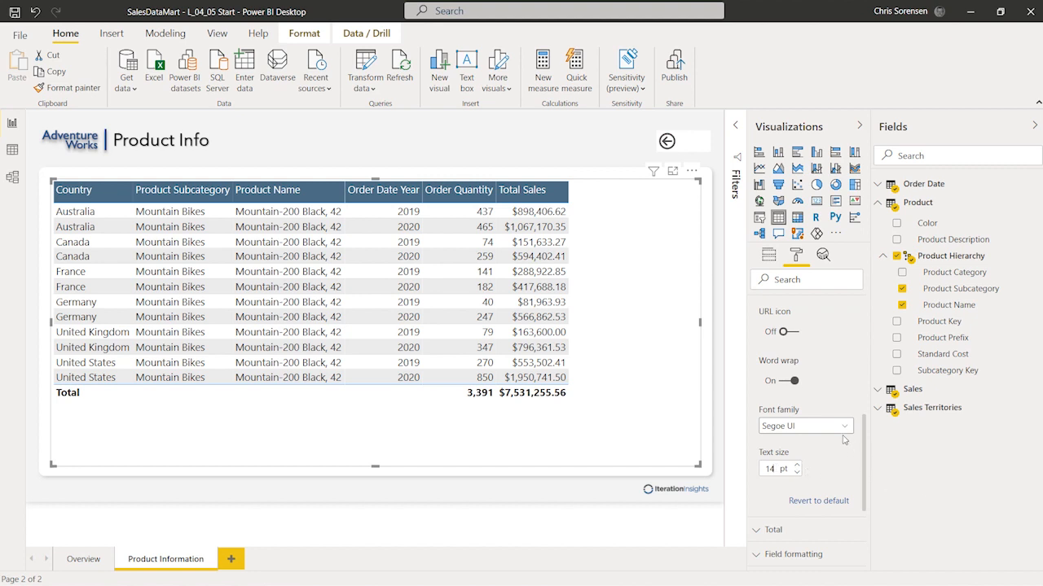
Set the background color of the table's Total row to Theme color 1, 20% lighter.
scroll(846, 427, "up", 3)
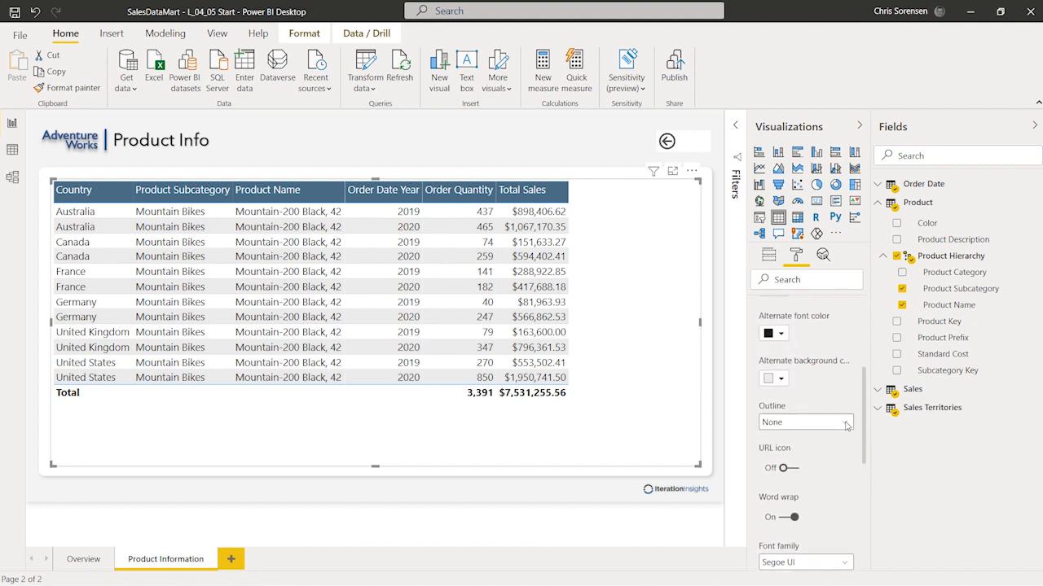
scroll(827, 396, "up", 5)
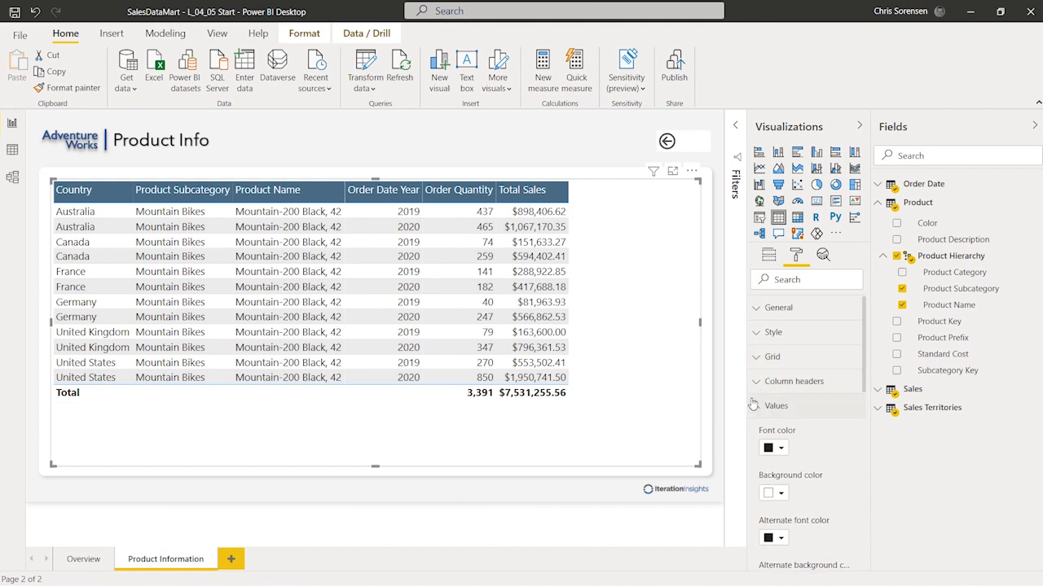
left_click(755, 409)
scroll(770, 383, "down", 2)
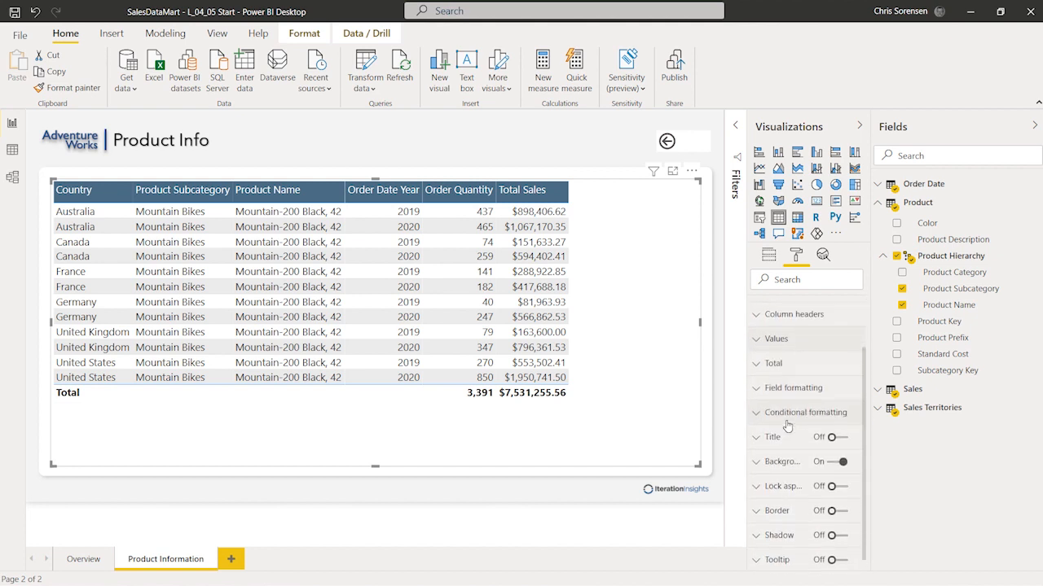
left_click(770, 370)
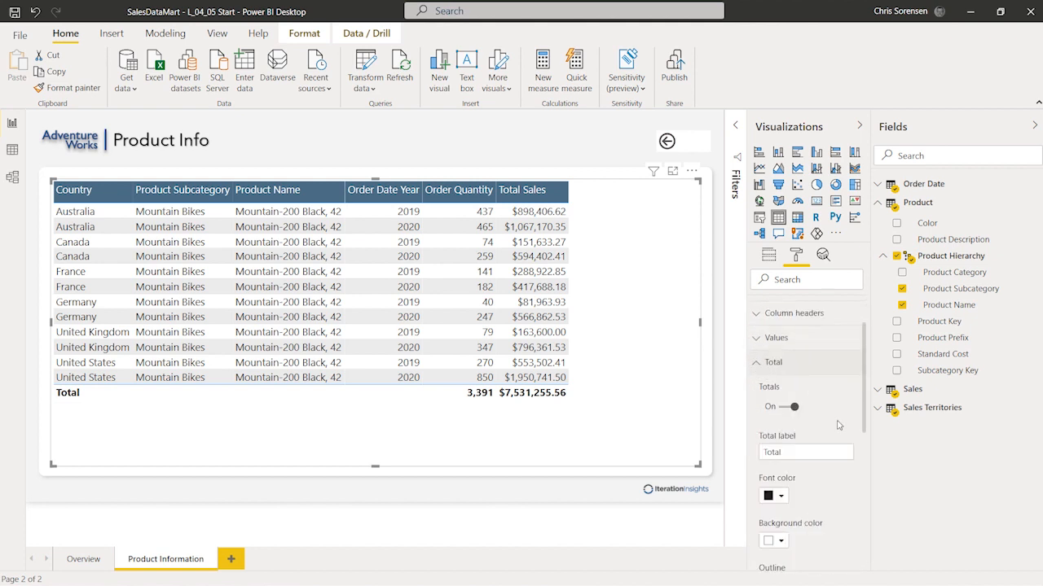
scroll(839, 426, "down", 1)
scroll(837, 434, "down", 1)
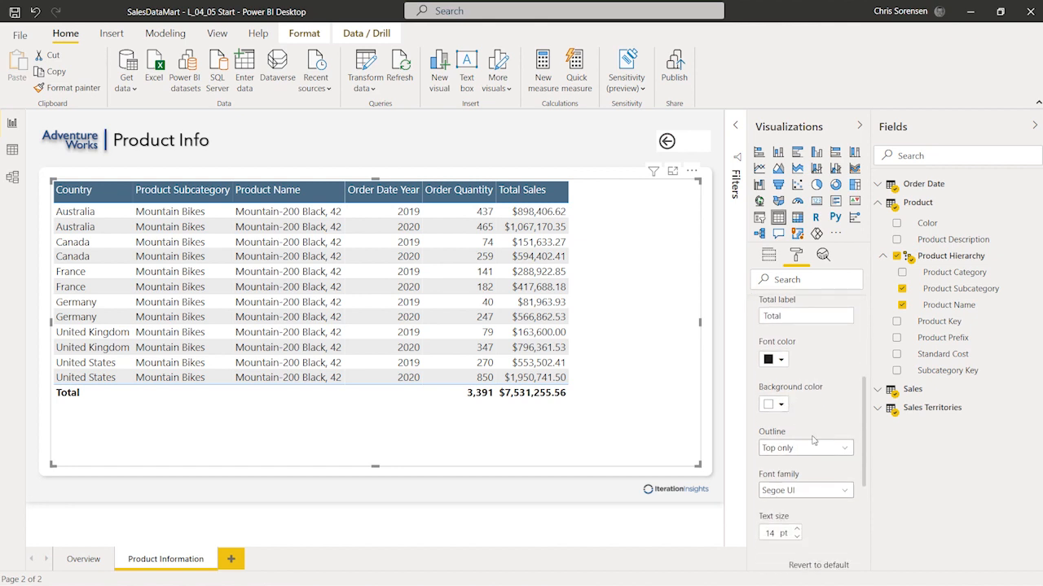
scroll(814, 440, "down", 1)
scroll(814, 443, "up", 2)
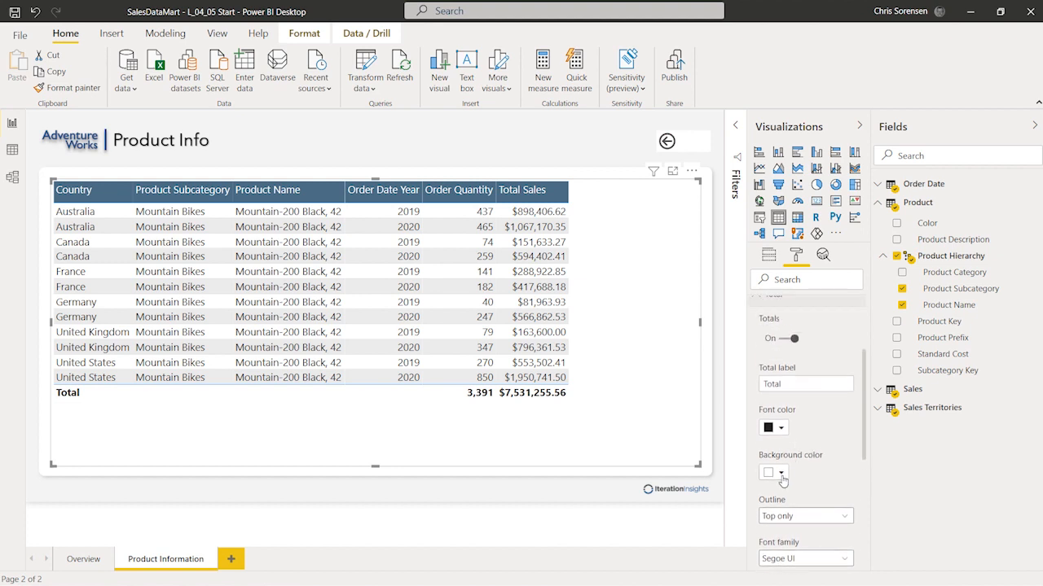
left_click(780, 473)
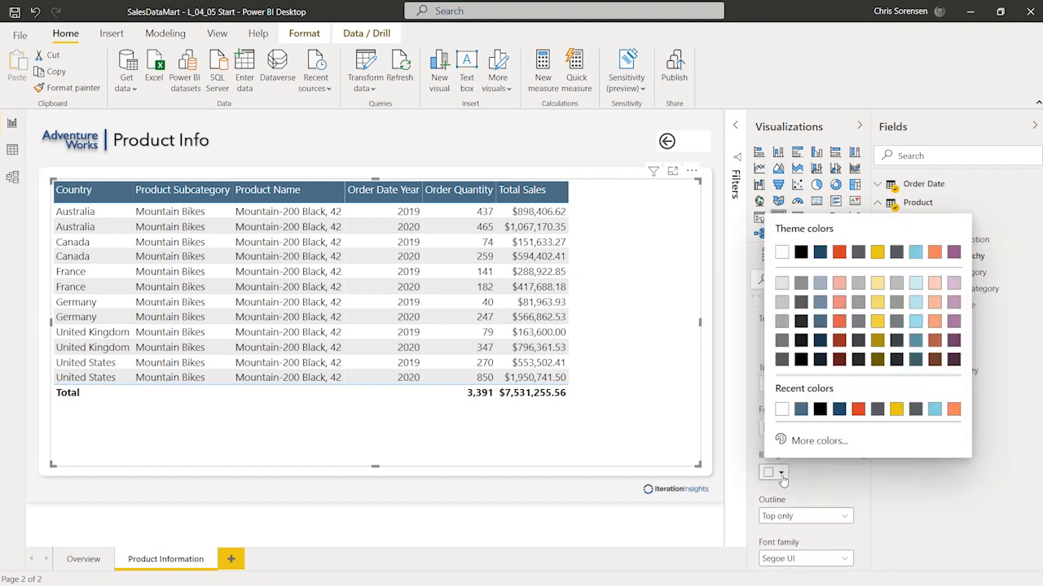
left_click(819, 325)
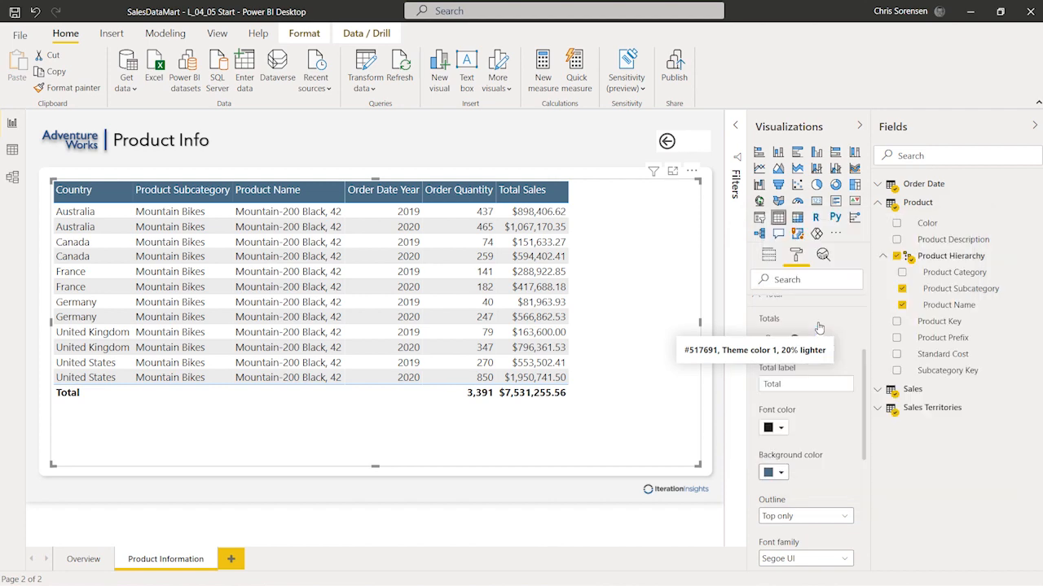
Change the font color of the table's Total row to white.
scroll(807, 369, "up", 1)
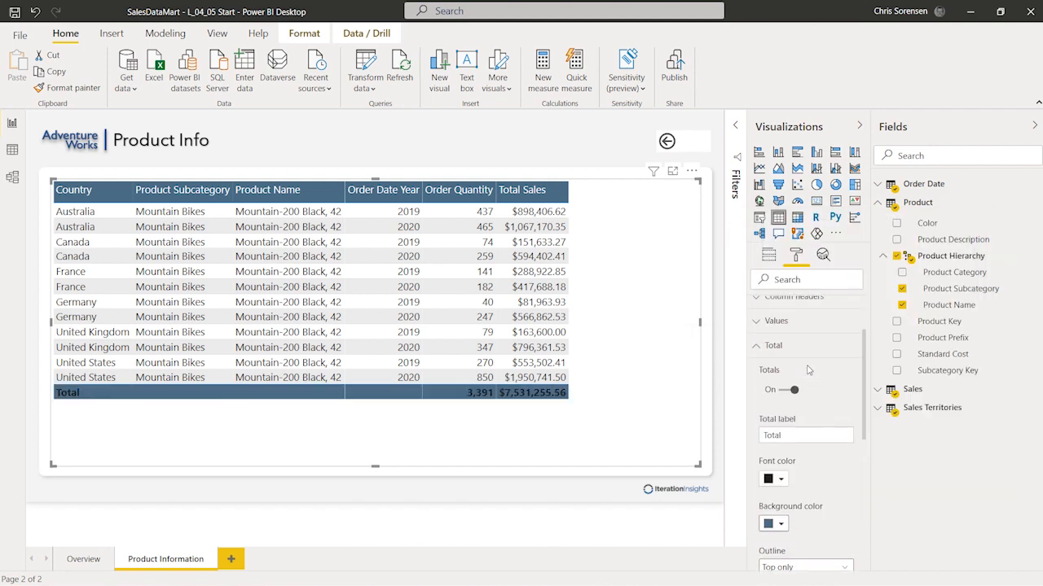
scroll(809, 474, "down", 1)
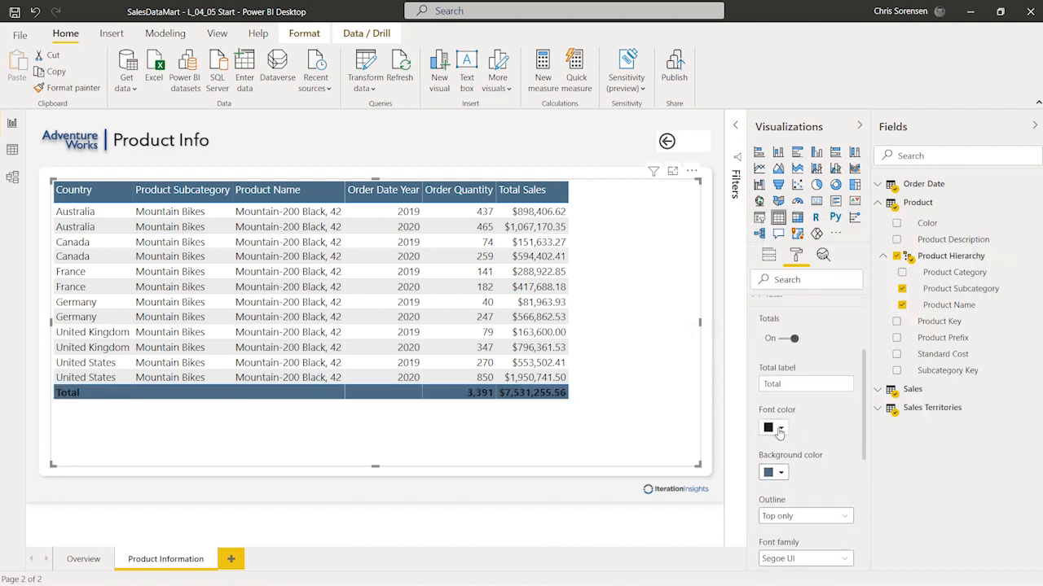
left_click(775, 429)
left_click(801, 369)
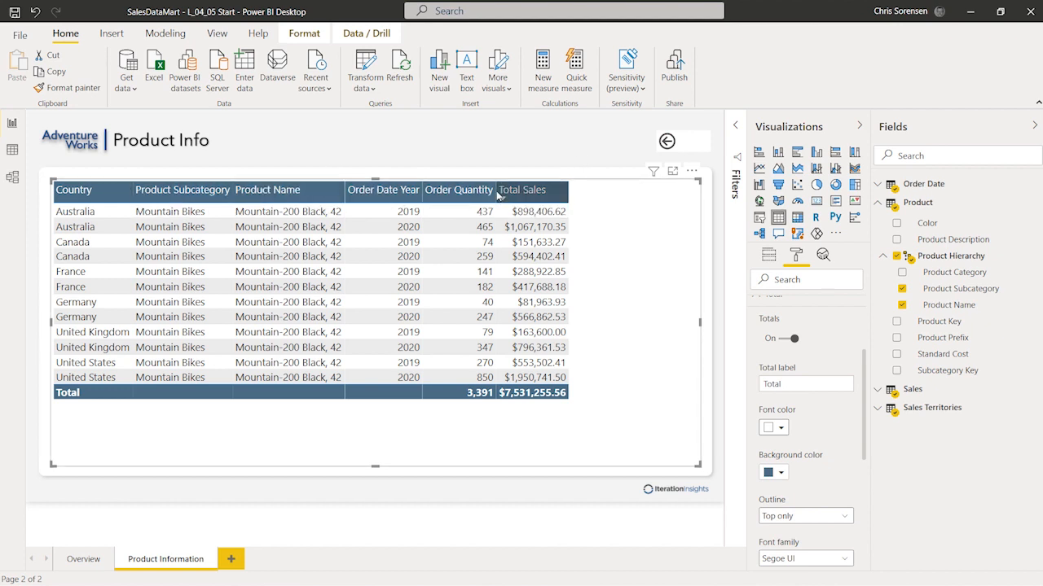
Widen the Country, Product Subcategory, Product Name, Order Date Year and Order Quantity columns so the table spans the full width of its visual.
left_click_drag(495, 190, 606, 190)
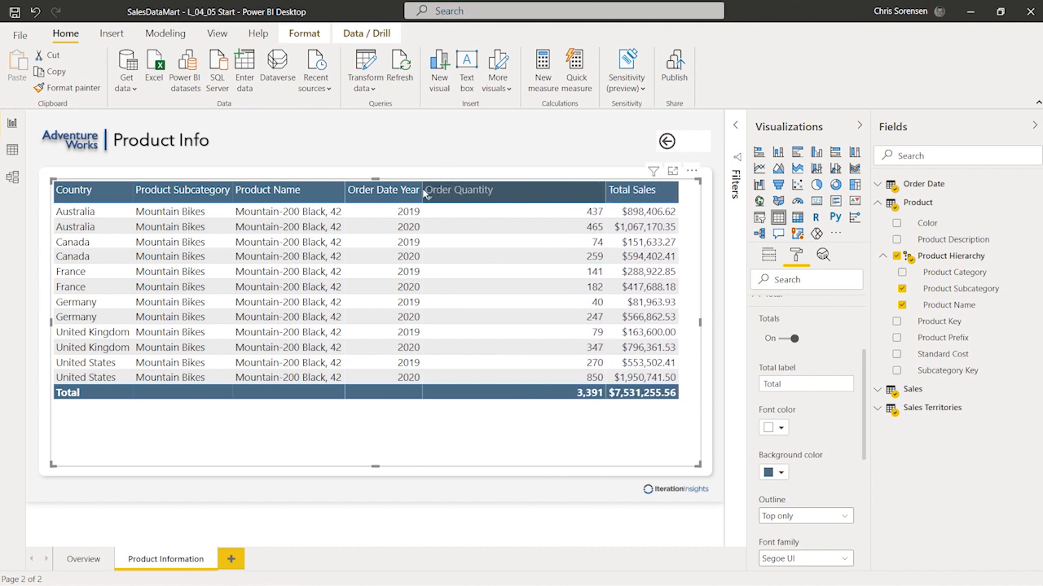
mouse_move(438, 199)
left_mouse_down()
mouse_move(472, 196)
mouse_move(422, 210)
left_mouse_up()
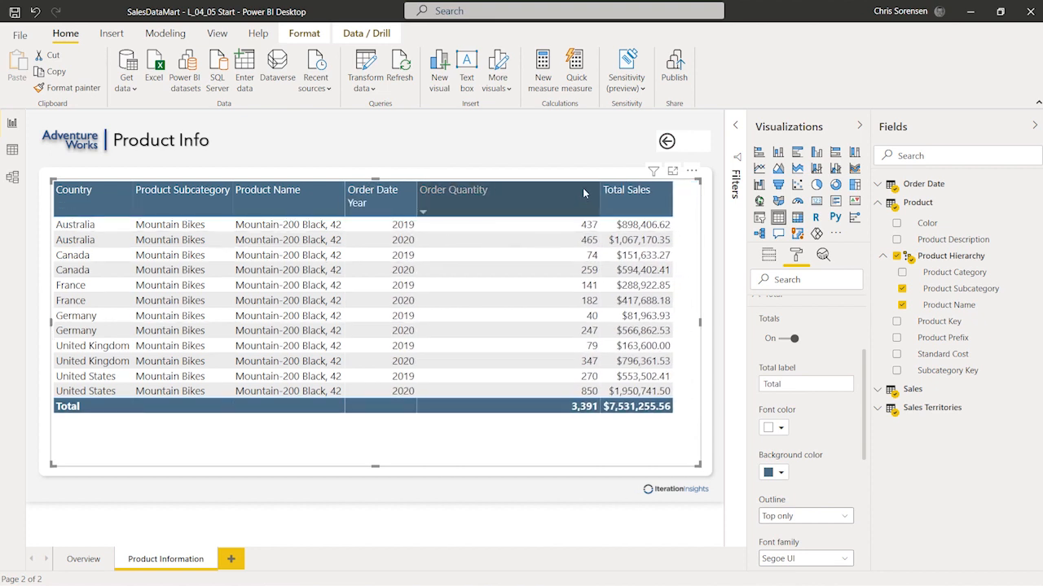
left_click_drag(578, 199, 478, 200)
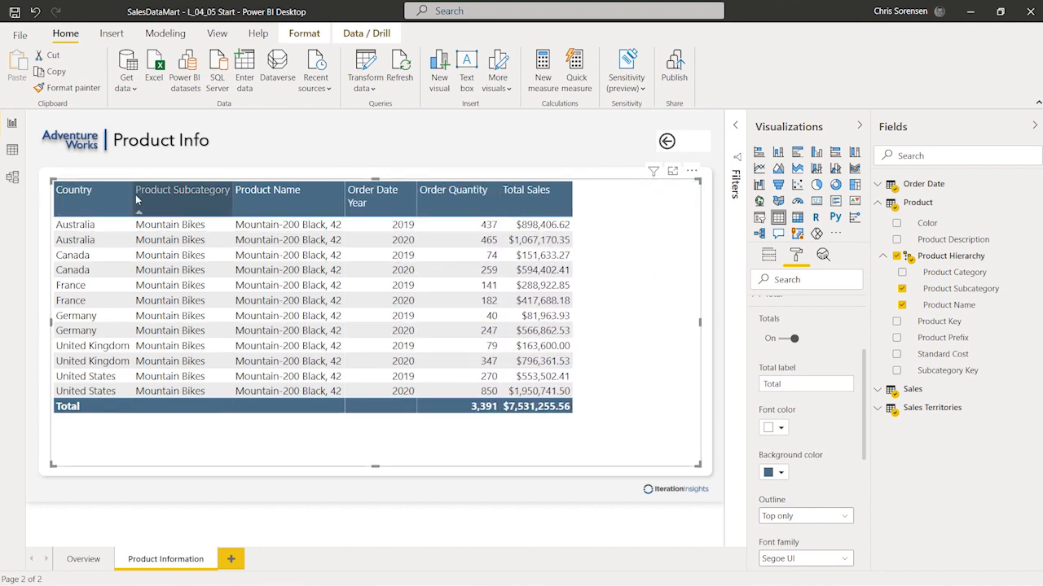
left_click_drag(134, 201, 151, 203)
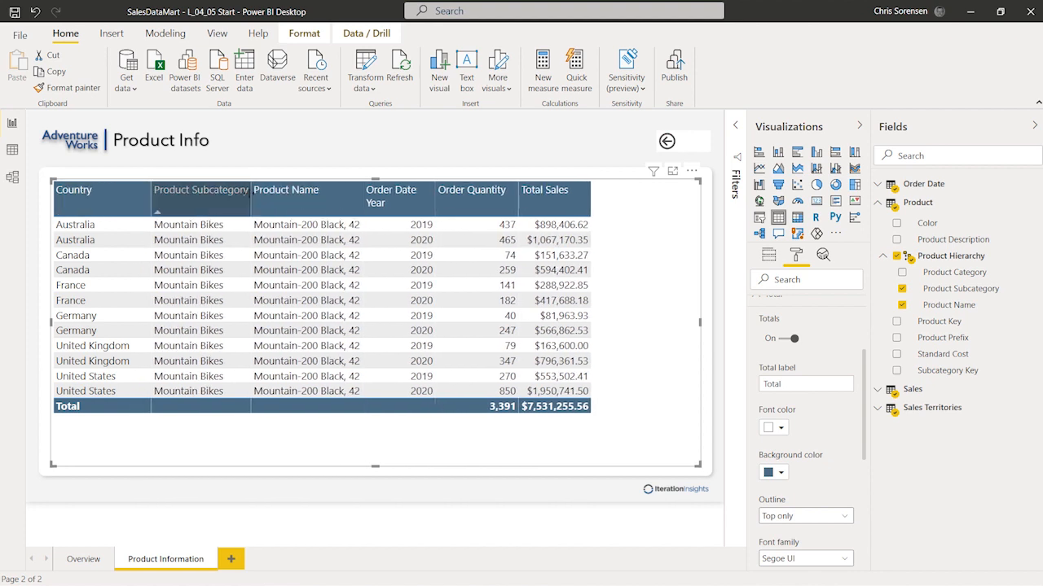
left_click_drag(250, 193, 285, 202)
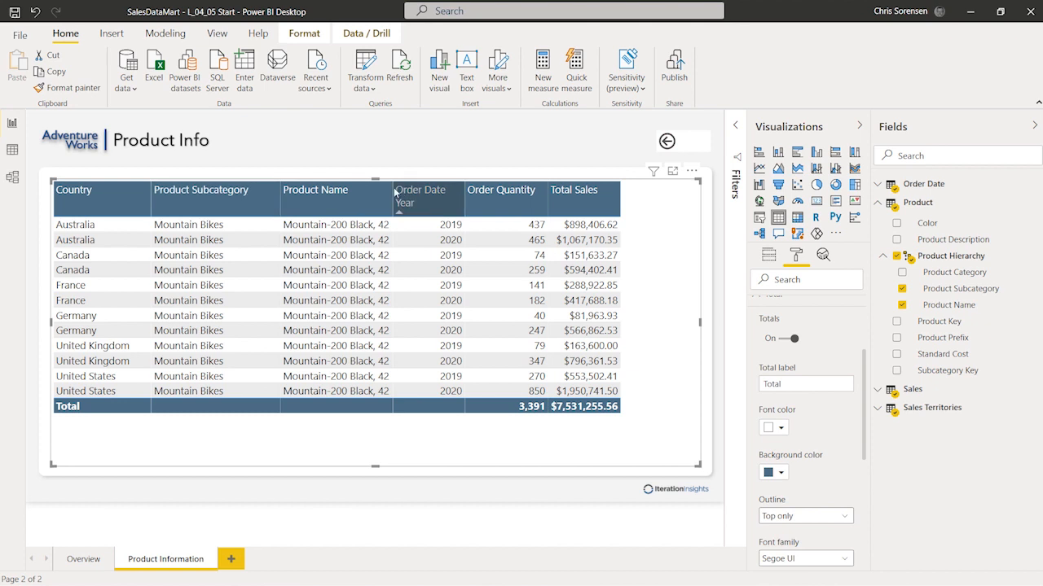
left_click_drag(394, 194, 439, 197)
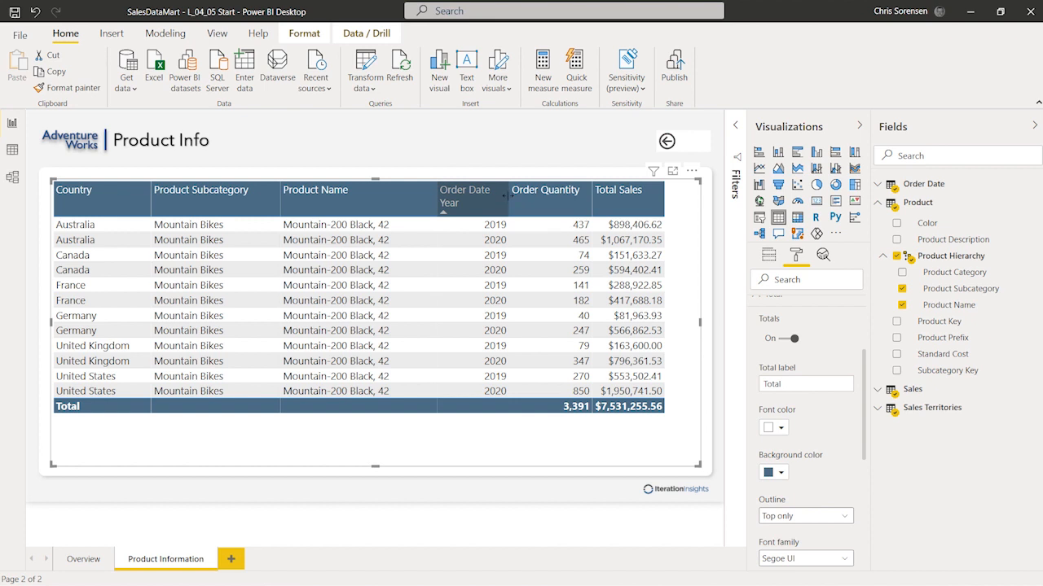
left_click_drag(509, 197, 530, 194)
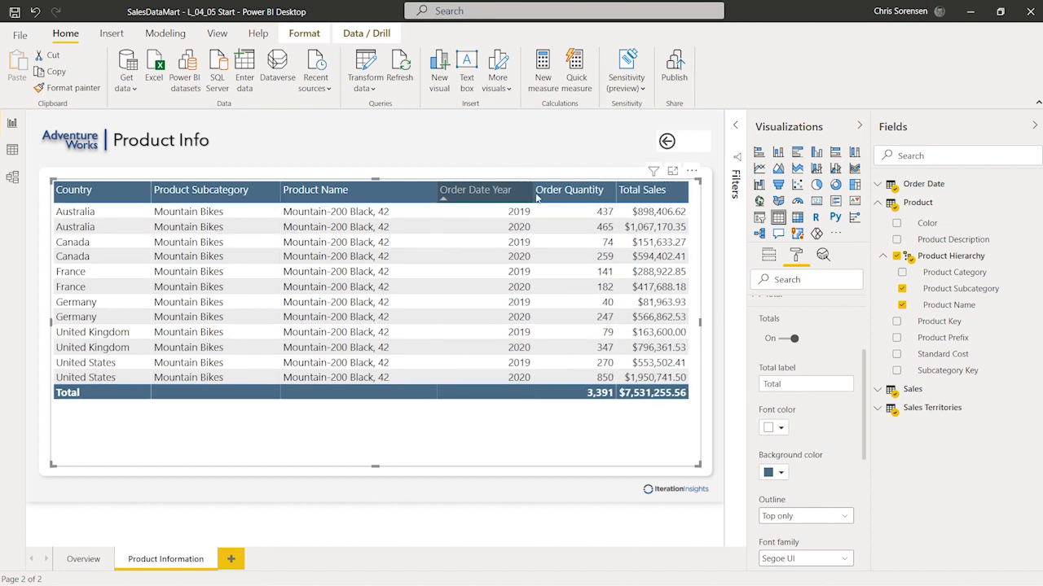
left_click_drag(612, 189, 625, 194)
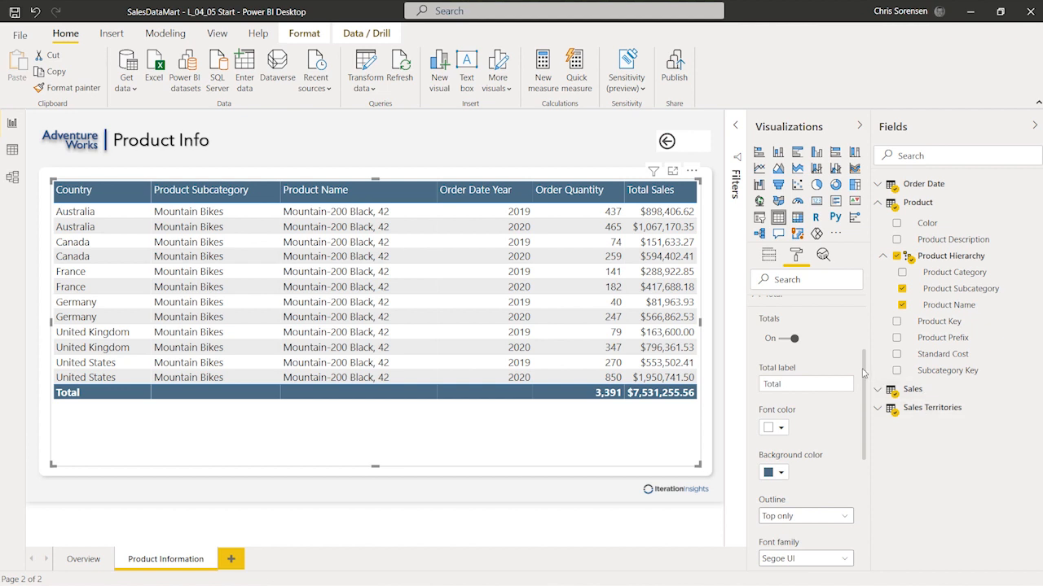
Try the Alternating rows style on the table and undo it.
scroll(863, 372, "up", 1)
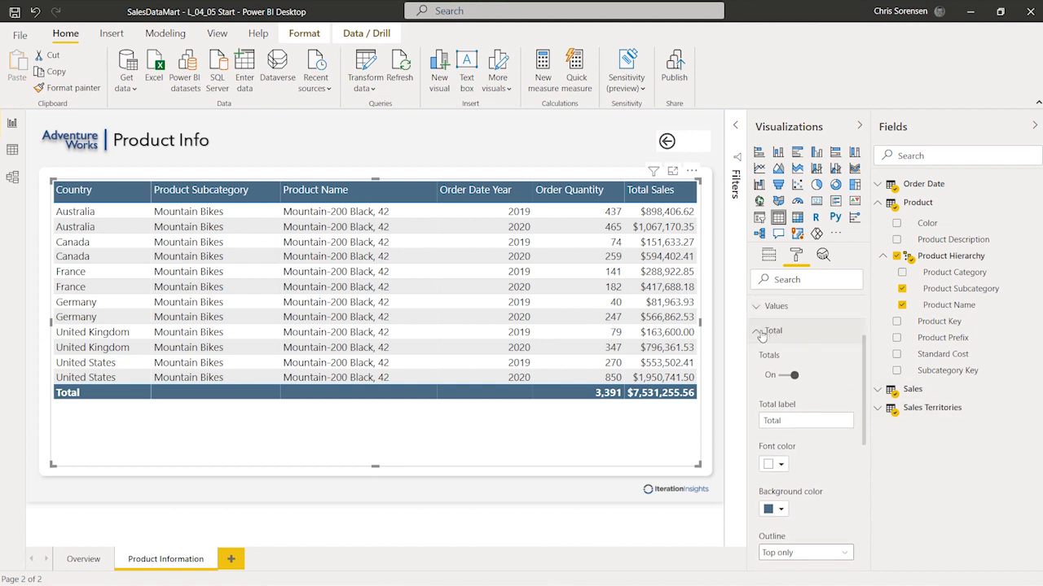
left_click(762, 333)
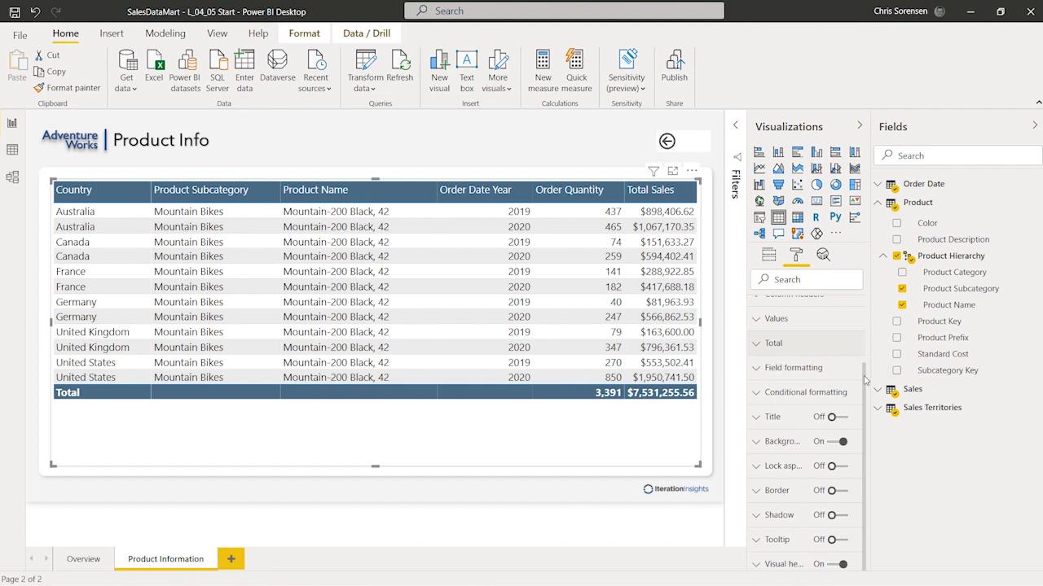
scroll(865, 379, "up", 3)
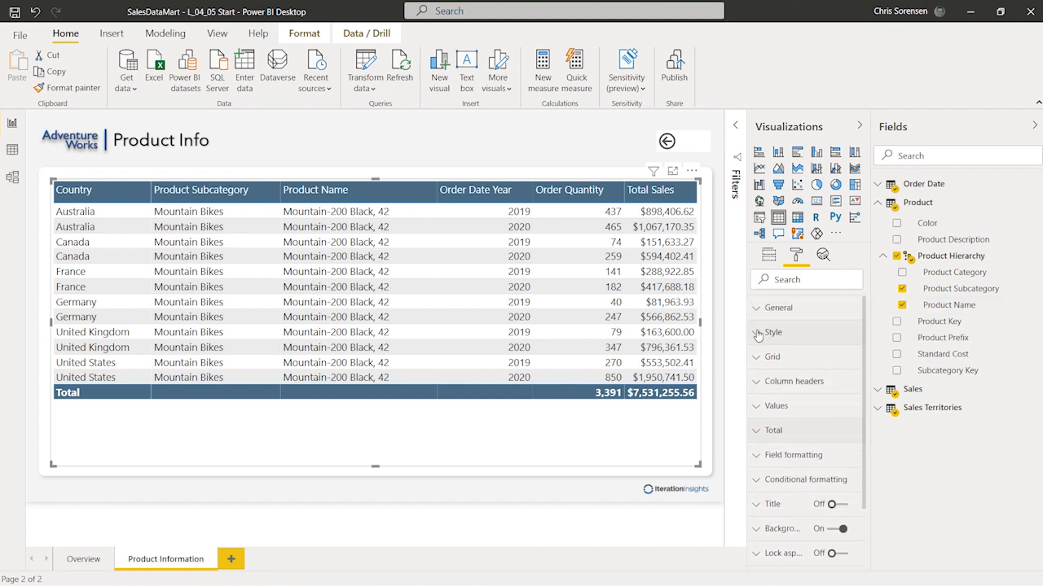
left_click(762, 333)
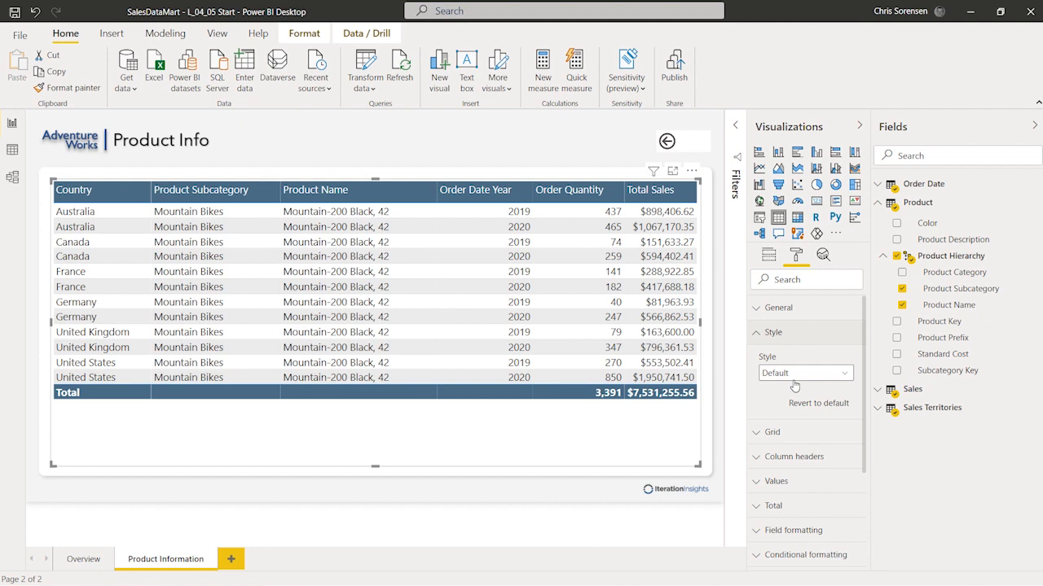
left_click(808, 376)
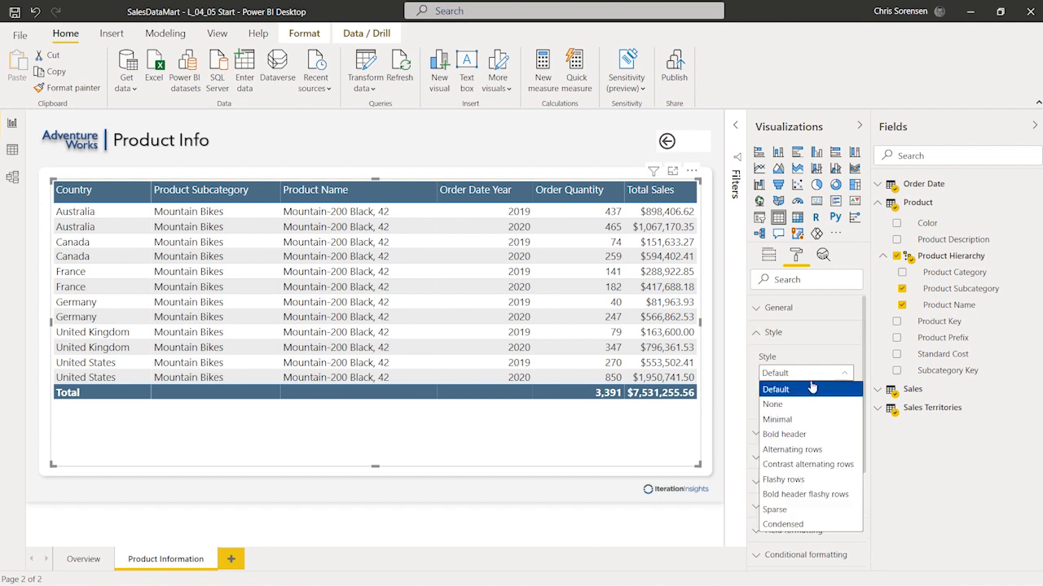
left_click(814, 450)
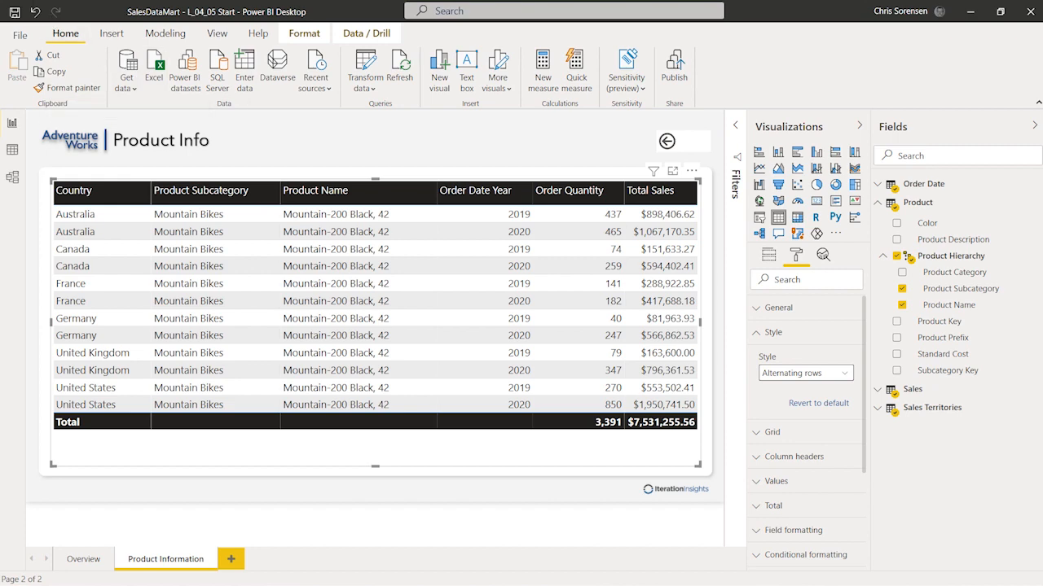
left_click(35, 13)
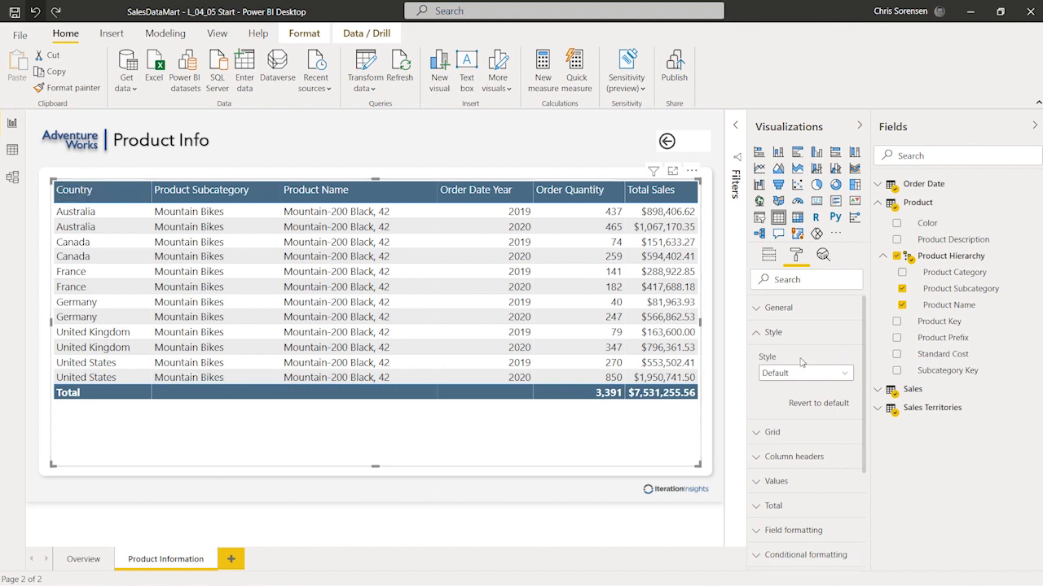
left_click(756, 339)
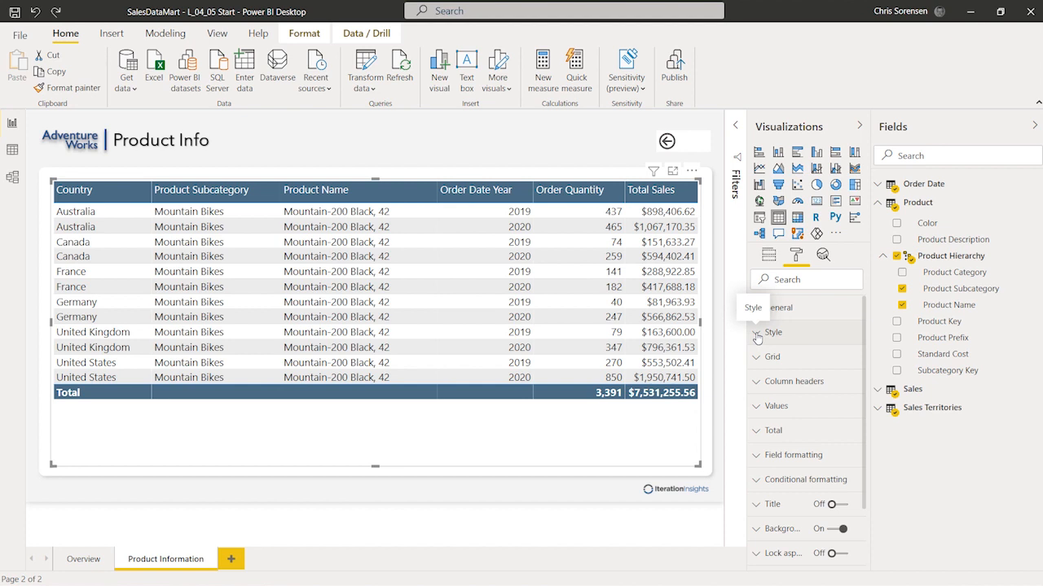
Turn on conditional formatting icons for the table's Total Sales column.
scroll(815, 453, "down", 2)
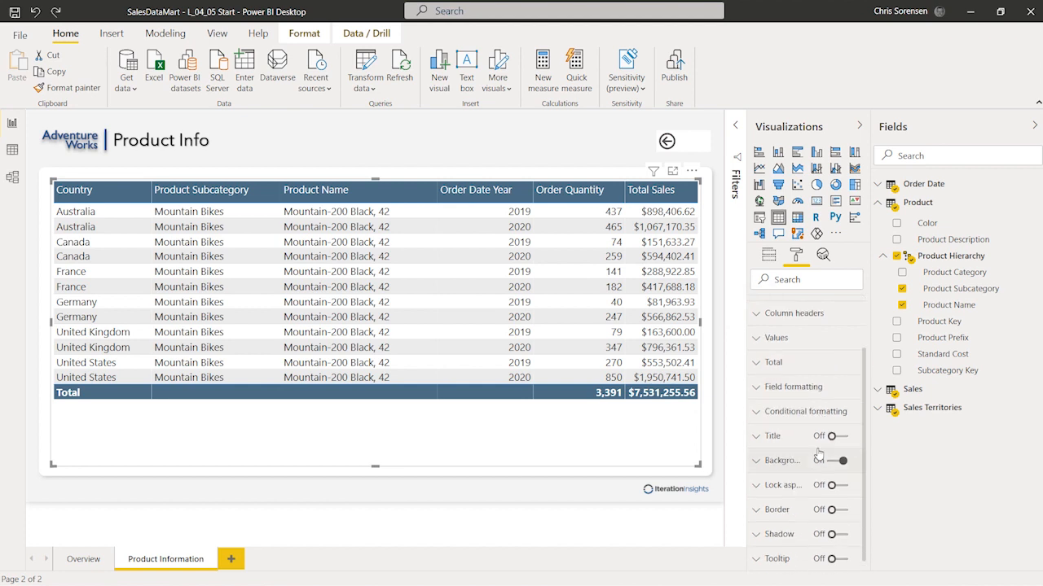
left_click(755, 415)
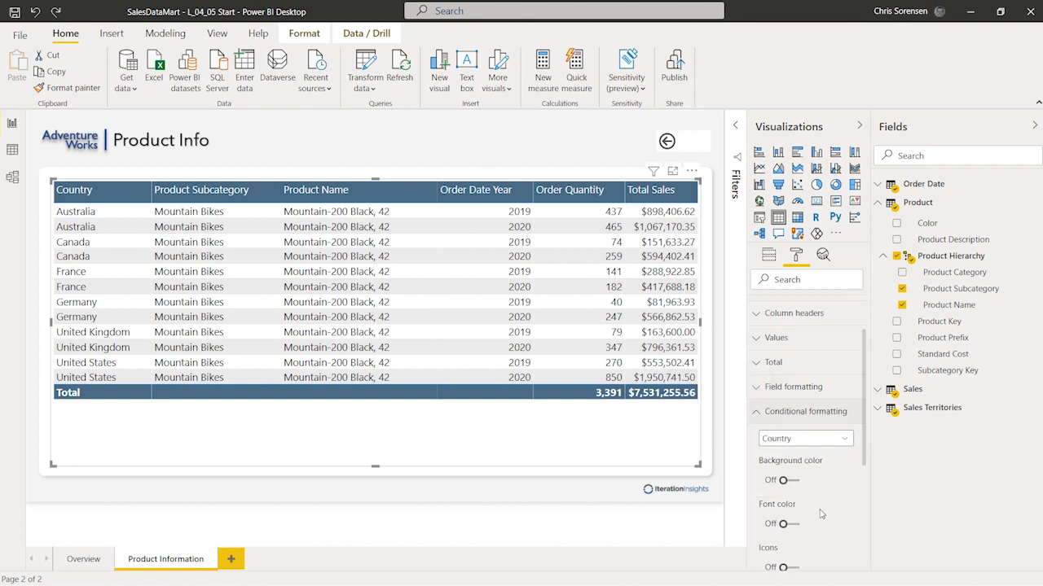
scroll(855, 497, "down", 3)
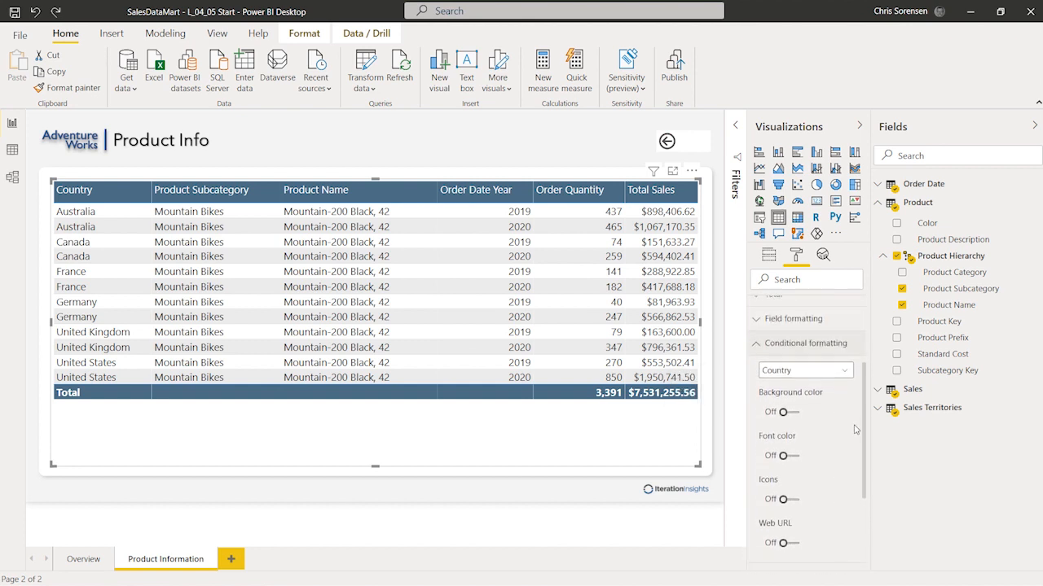
left_click(844, 372)
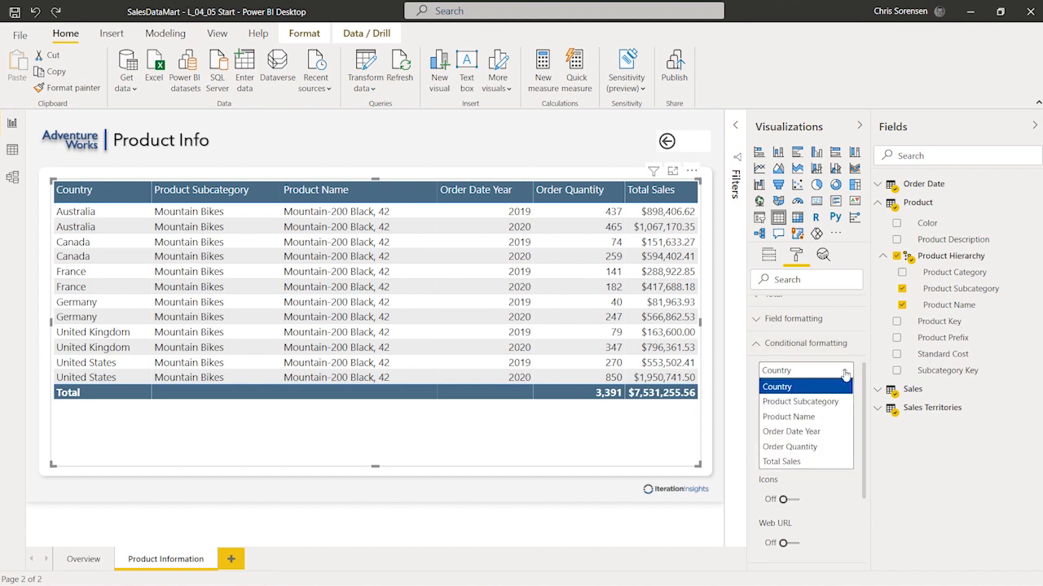
left_click(822, 463)
scroll(823, 463, "down", 2)
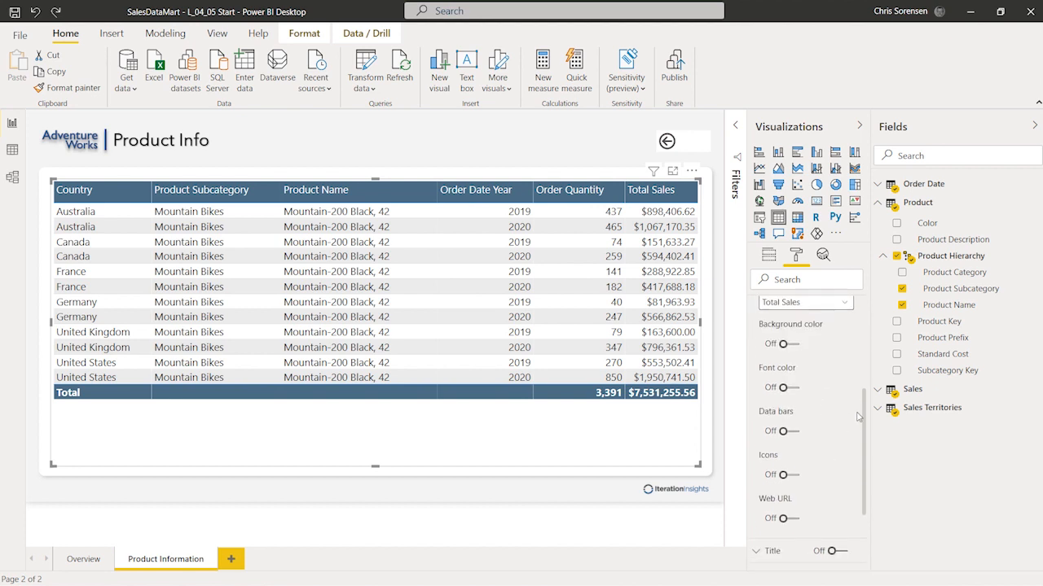
scroll(865, 417, "up", 2)
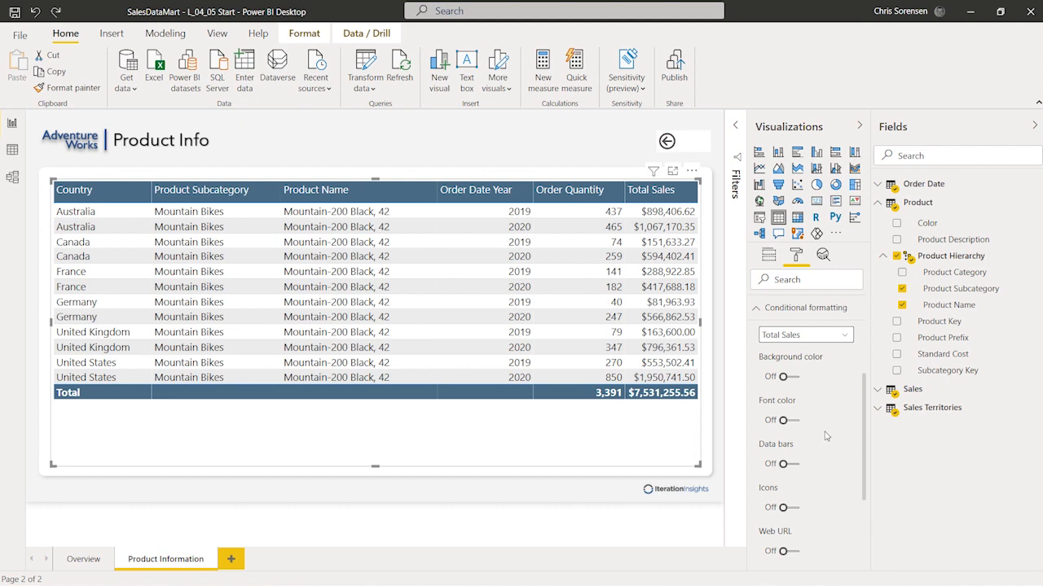
left_click(797, 509)
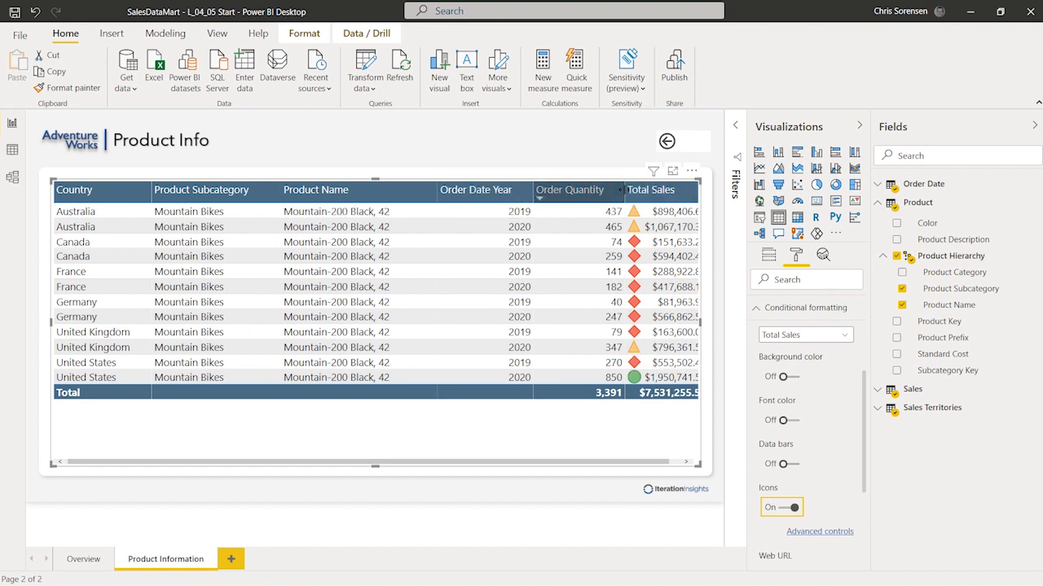
Narrow the Order Quantity and Order Date Year columns and widen Total Sales to the edge of the visual.
left_click_drag(621, 189, 596, 188)
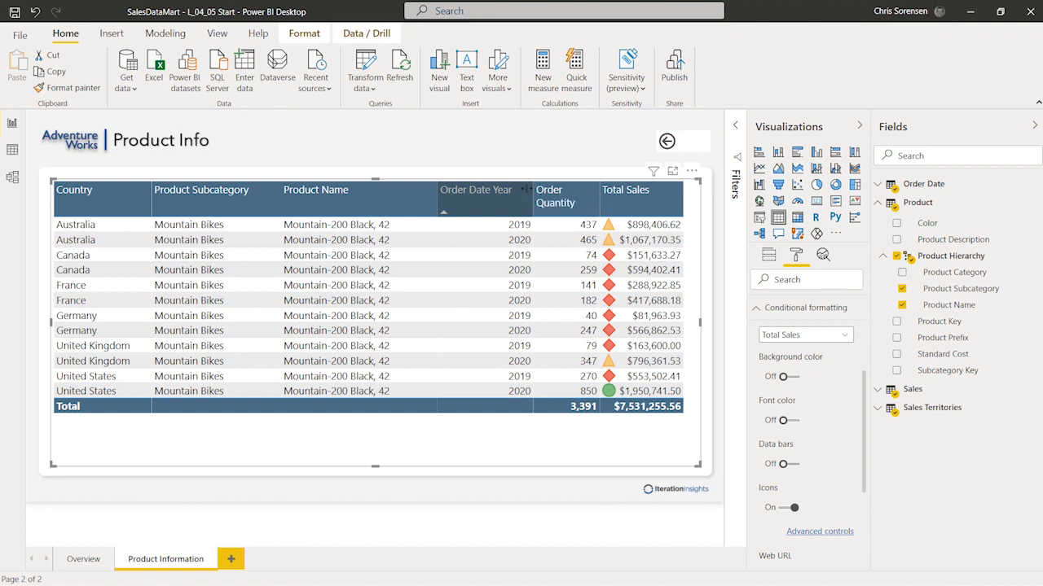
left_click_drag(534, 191, 505, 190)
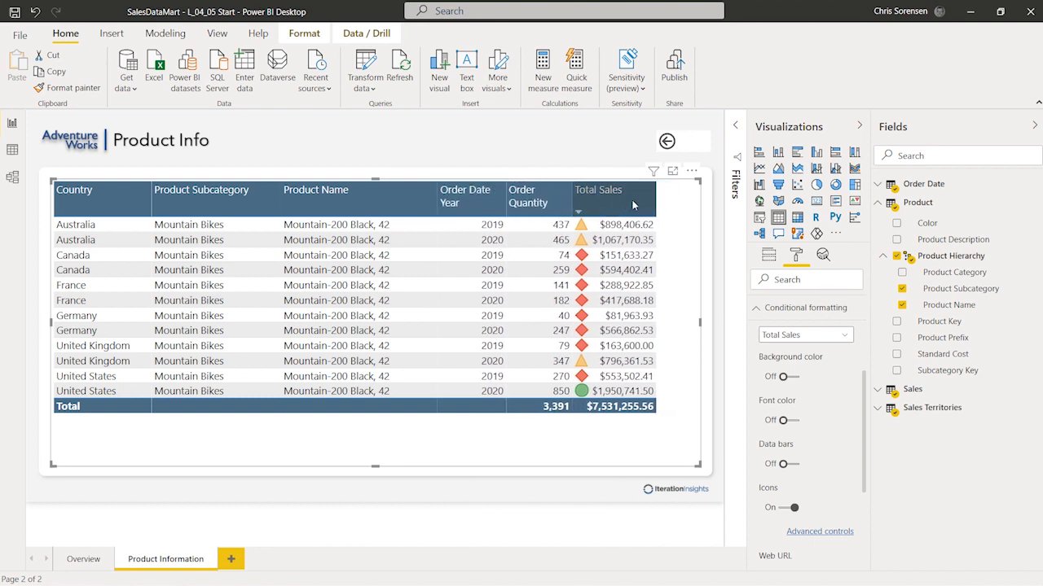
left_click_drag(657, 195, 698, 197)
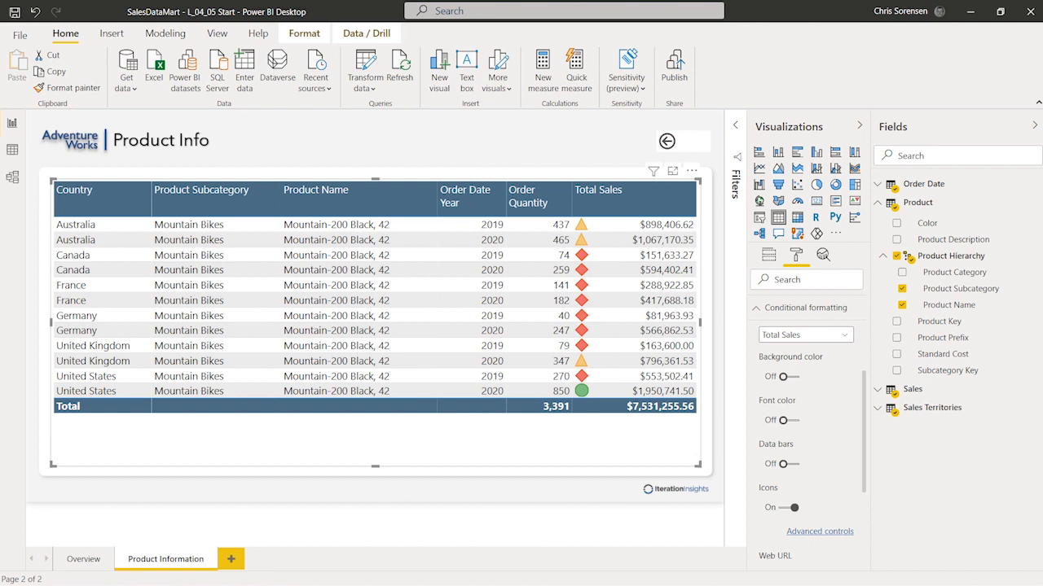
In the icon rules for Total Sales, review the Format by, Apply to and Based on field choices and set the icon layout to Right of data.
left_click(813, 533)
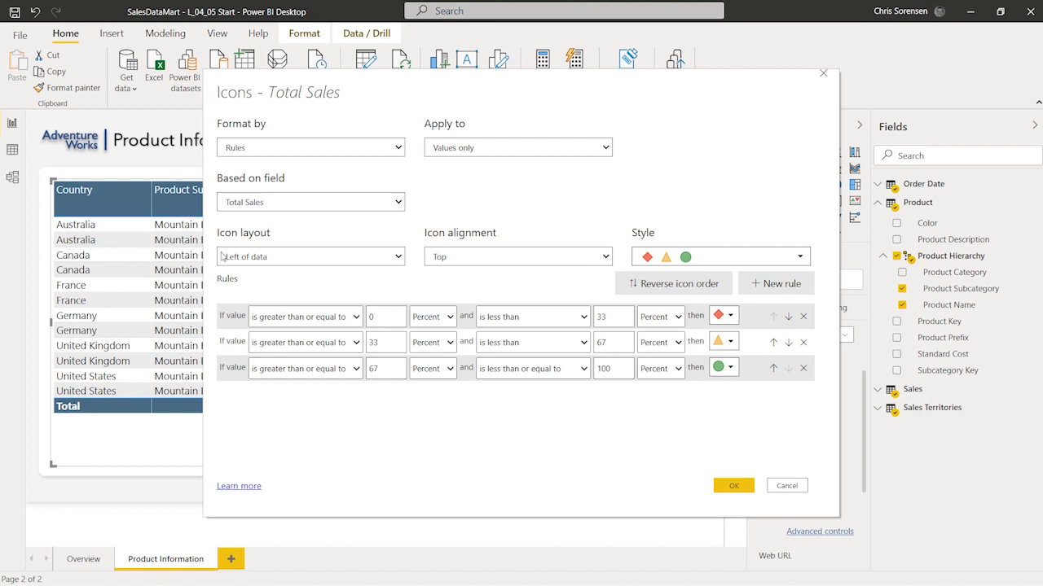
left_click(268, 151)
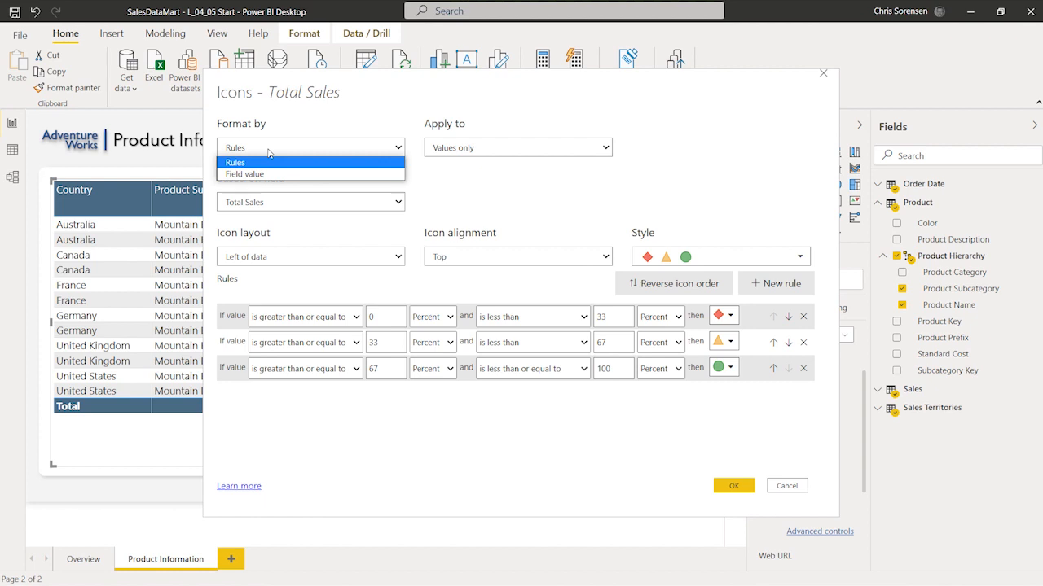
left_click(269, 152)
left_click(509, 150)
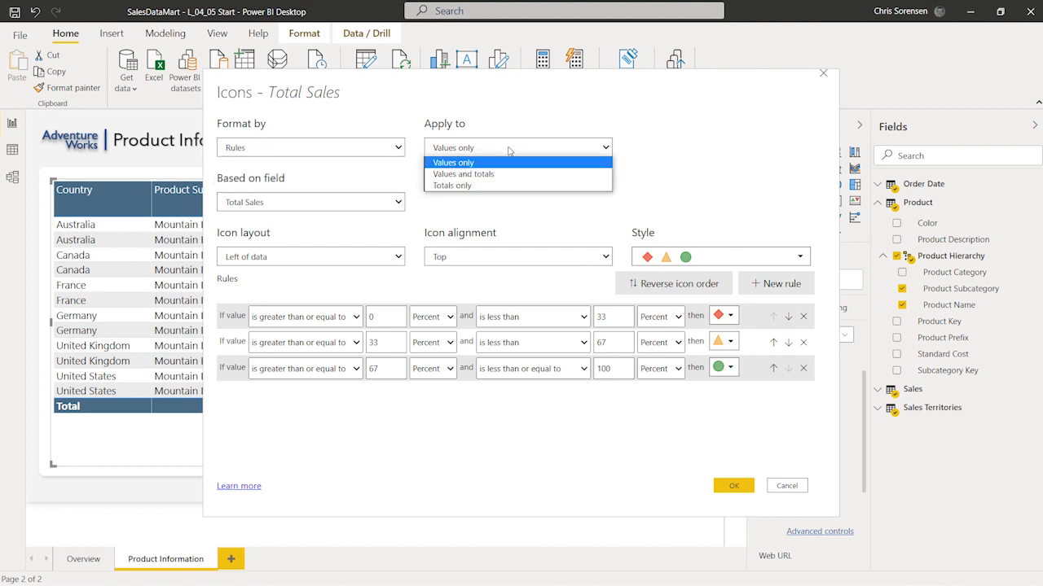
left_click(509, 151)
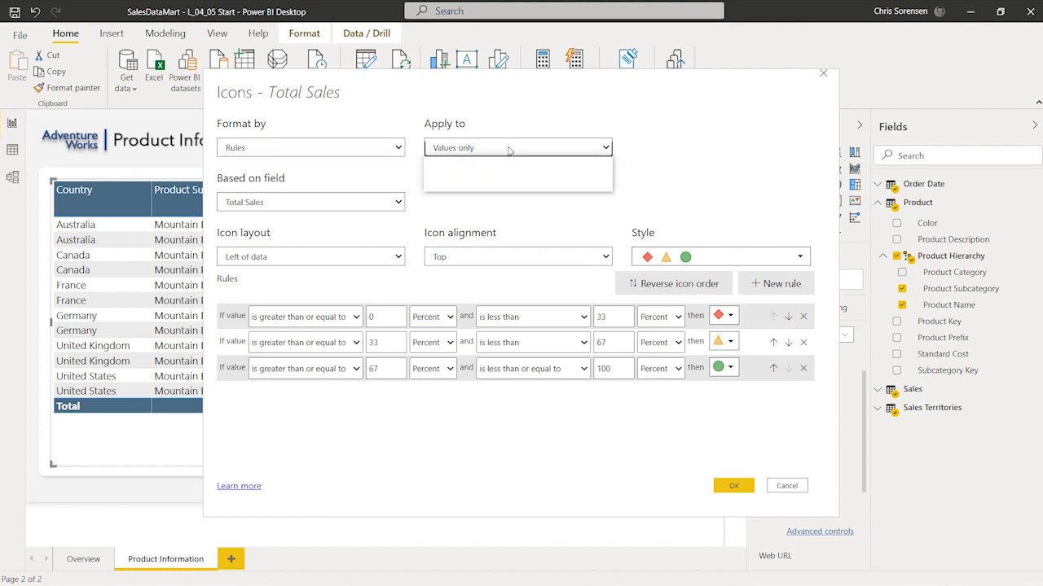
left_click(347, 204)
left_click(349, 204)
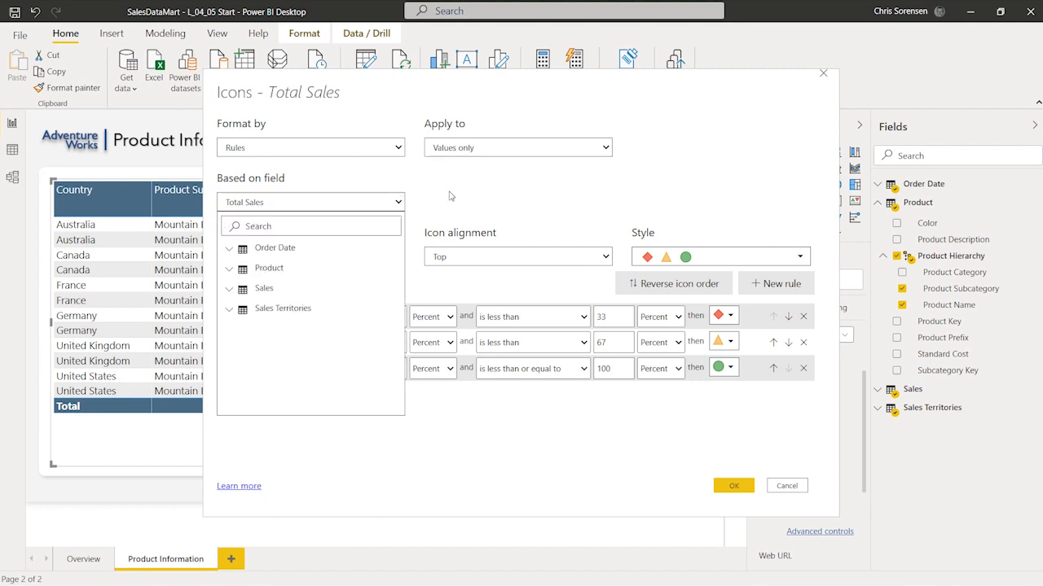
left_click(399, 205)
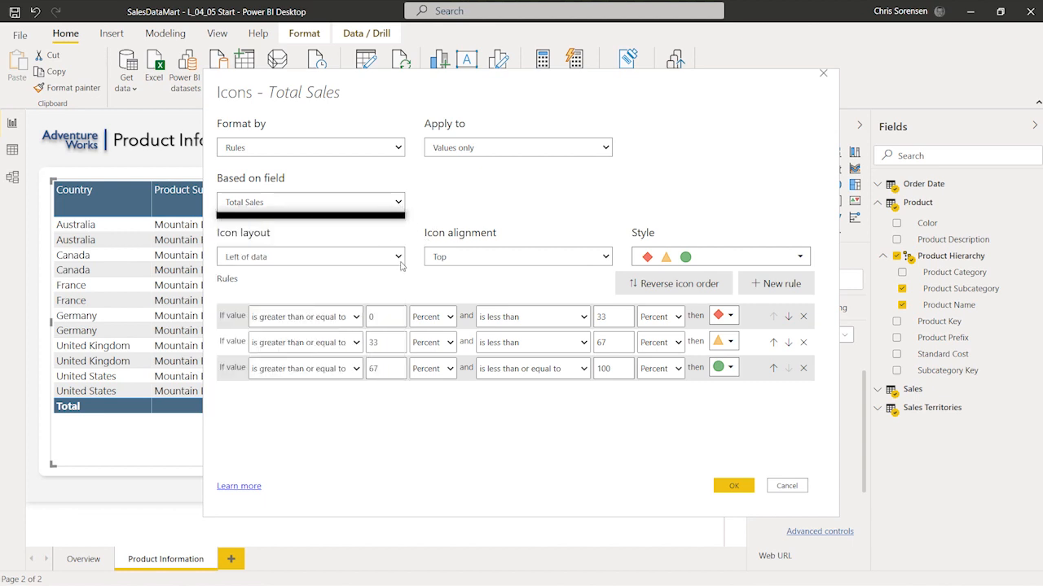
left_click(399, 258)
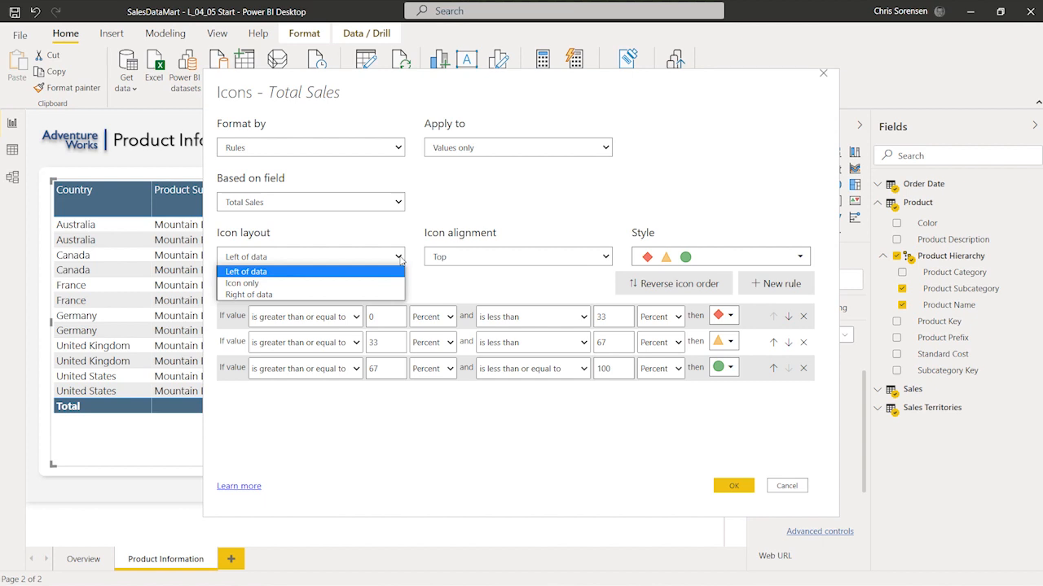
left_click(399, 294)
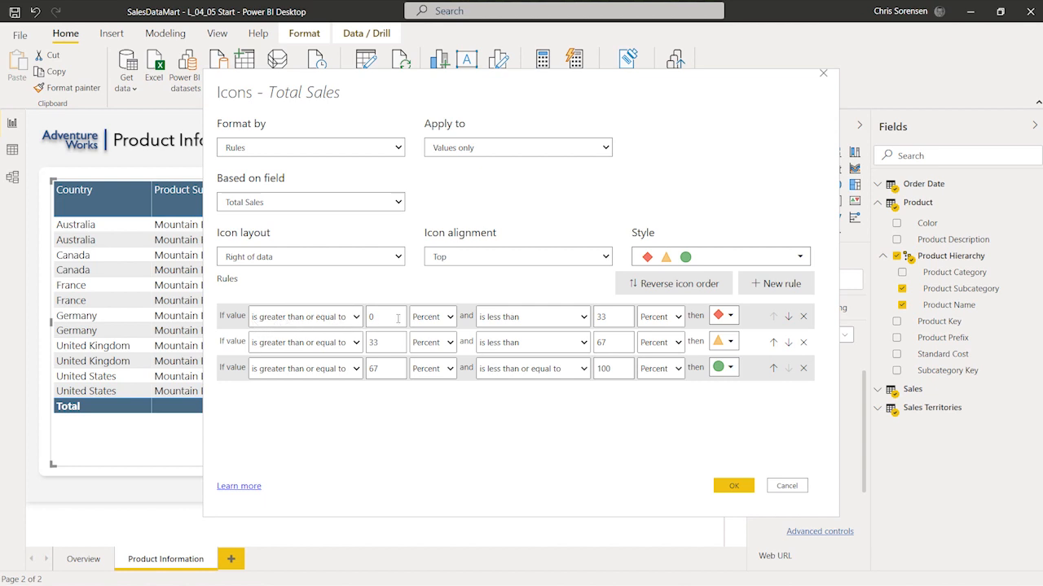
Set the red diamond rule to values greater than or equal to 0 and less than or equal to 500000, both as Number.
left_click(434, 319)
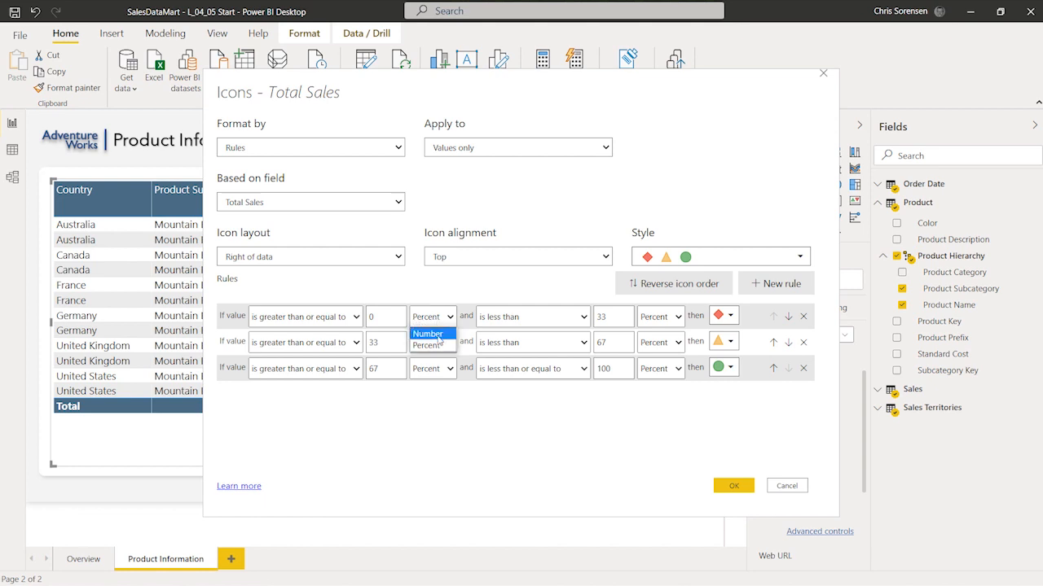
left_click(438, 337)
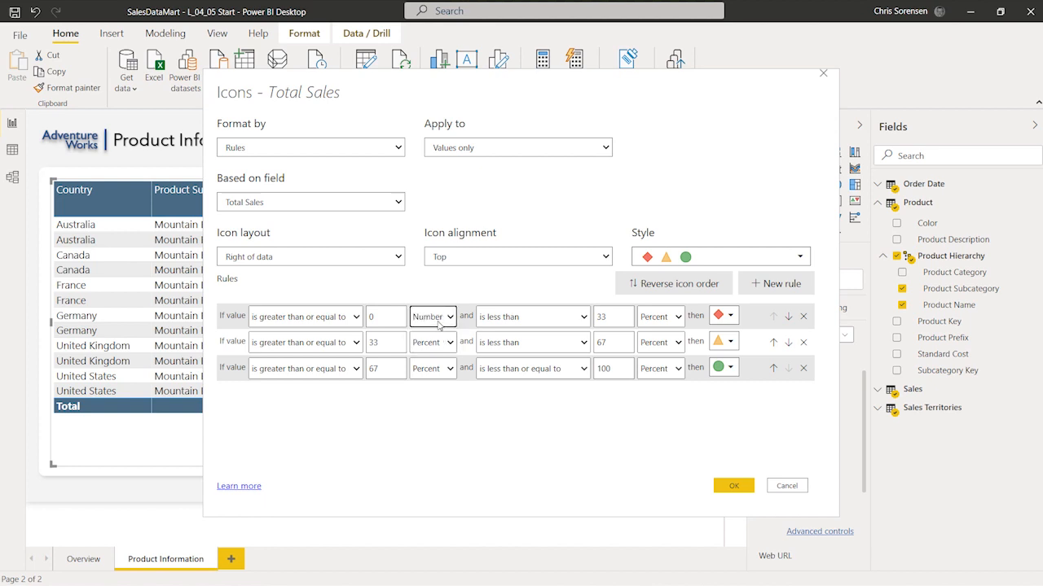
left_click(523, 318)
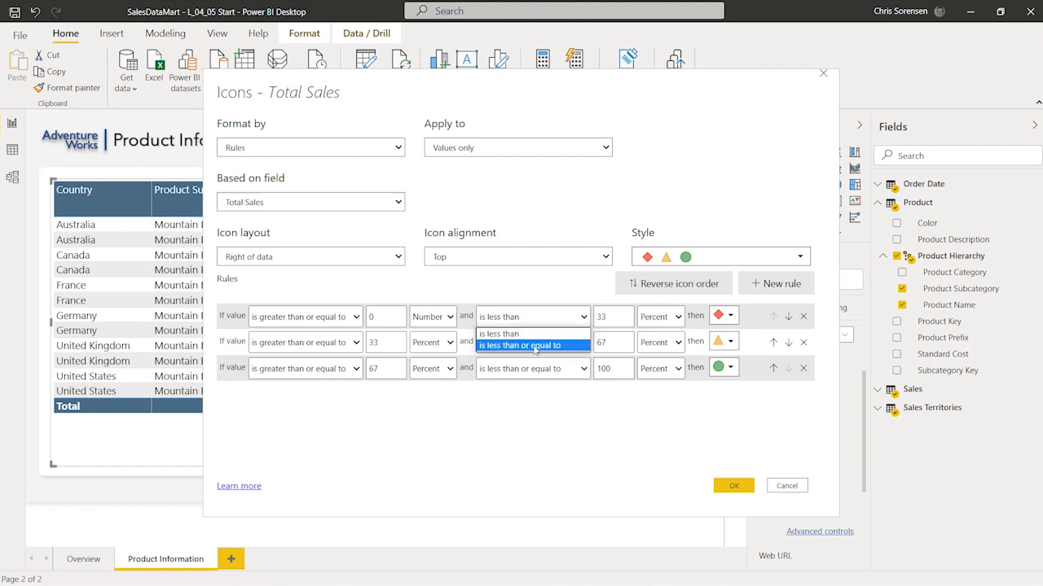
left_click(536, 349)
left_click(613, 317)
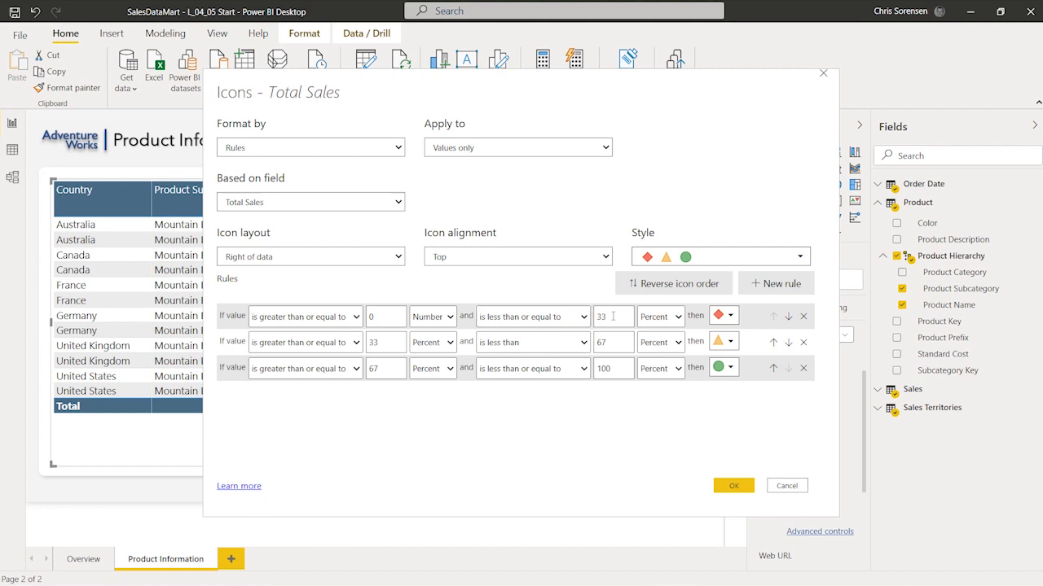
key("BackSpace")
key("BackSpace")
type("500000")
left_click(658, 317)
left_click(660, 335)
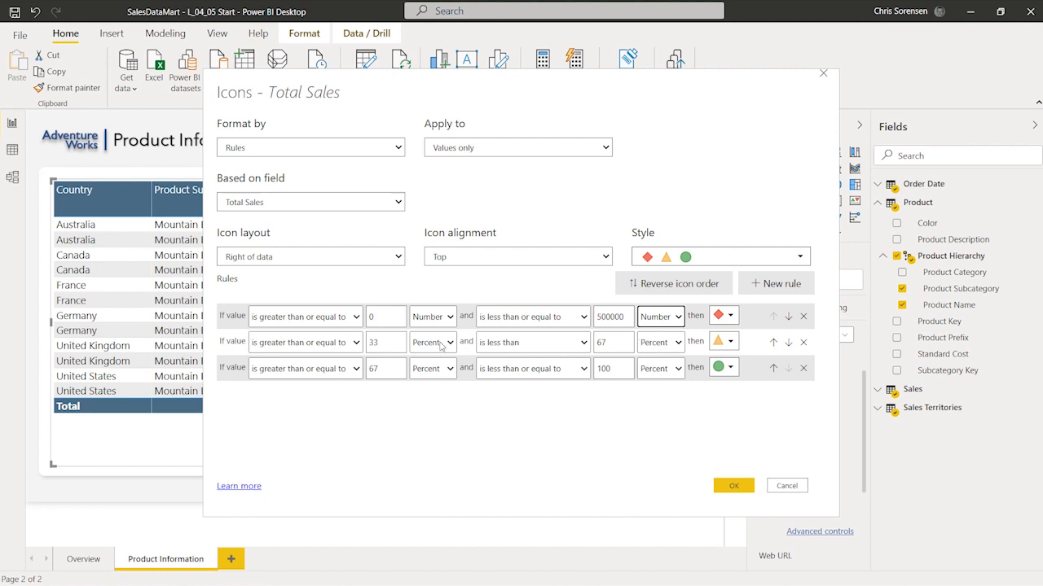
Set the lower limit of the yellow triangle rule to 500001 as a Number.
left_click(392, 344)
key("BackSpace")
key("BackSpace")
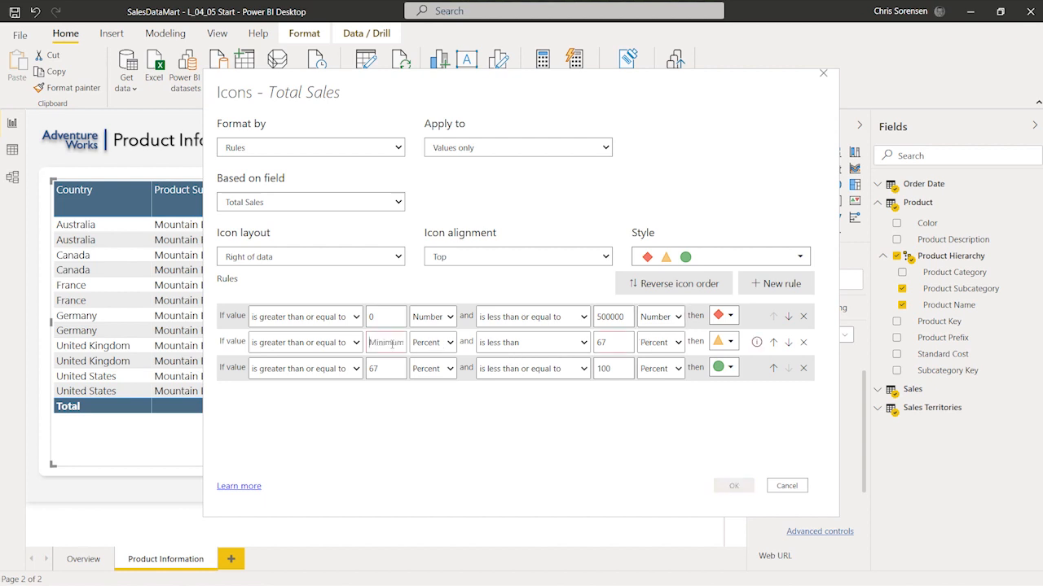
type("500001")
left_click(447, 342)
left_click(430, 356)
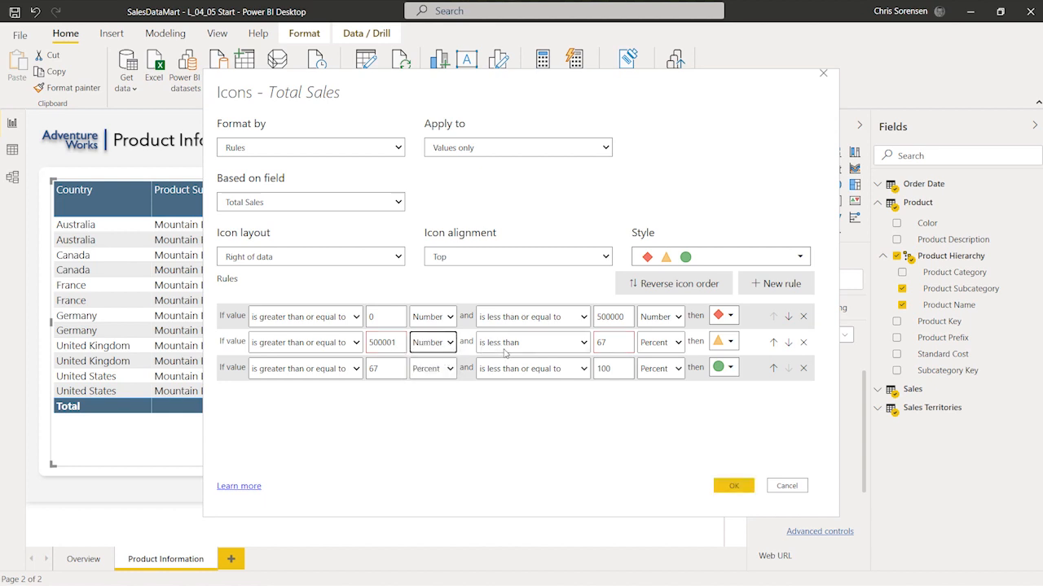
Set the upper condition of the yellow triangle rule to is less than or equal to 1000000 as a Number.
left_click(503, 348)
left_click(509, 366)
left_click(621, 343)
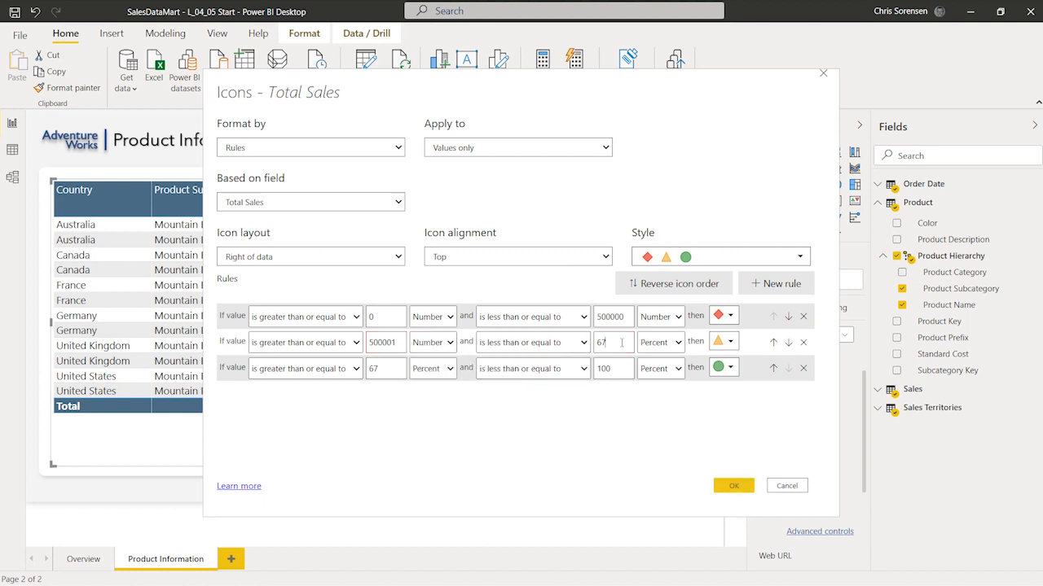
double_click(621, 343)
type("1")
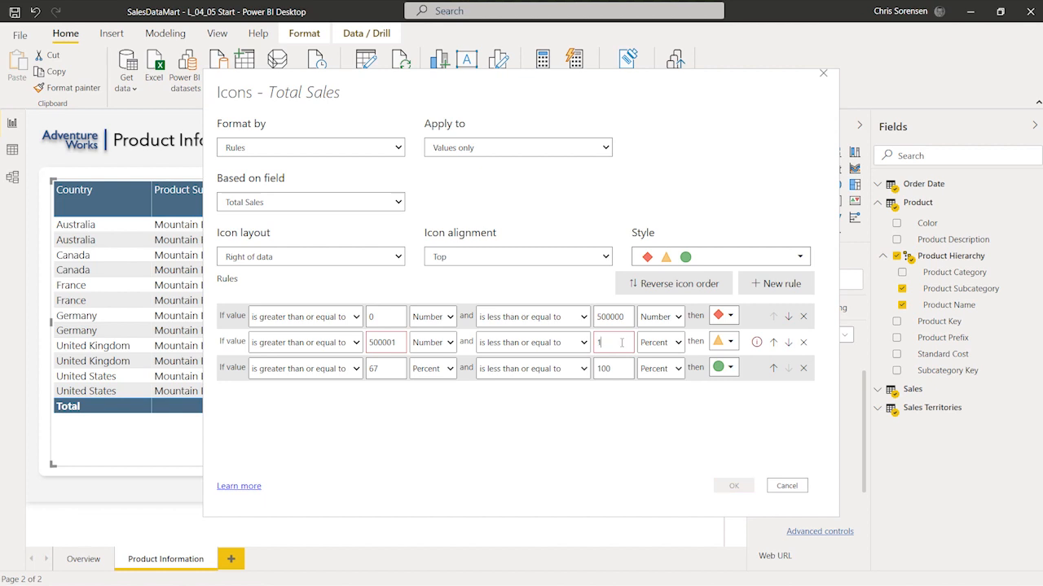
type("000000")
left_click(643, 346)
left_click(664, 357)
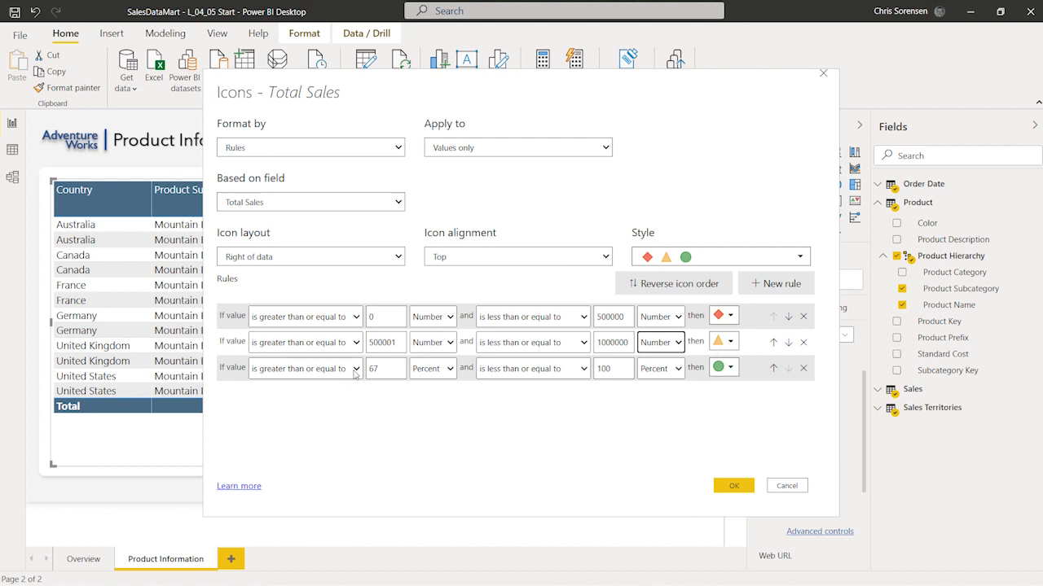
Set the lower limit of the green circle rule to 1000001 as a Number.
left_click(396, 365)
key("BackSpace")
key("BackSpace")
type("1")
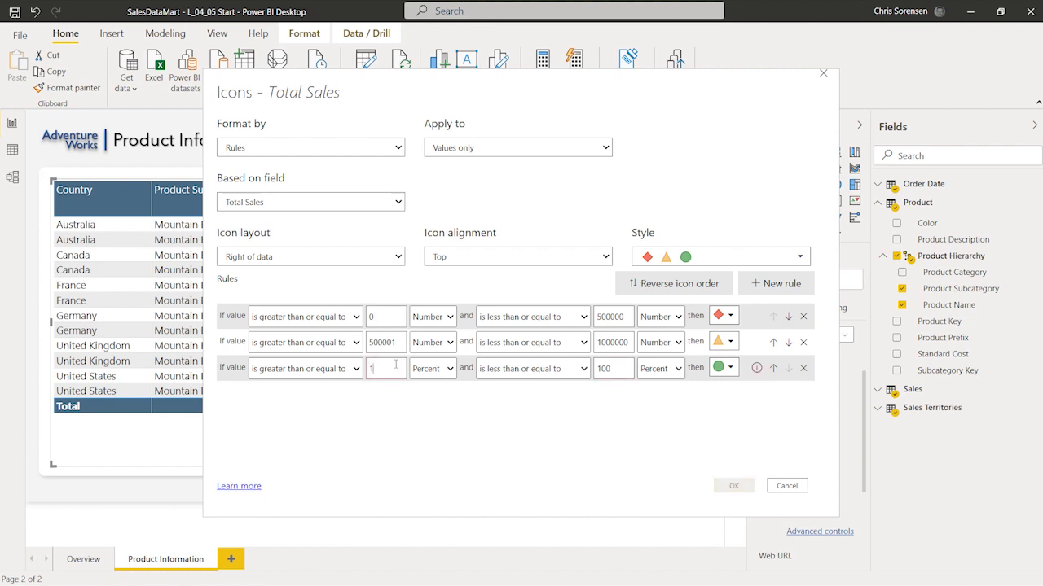
type("000001")
left_click(432, 368)
left_click(431, 384)
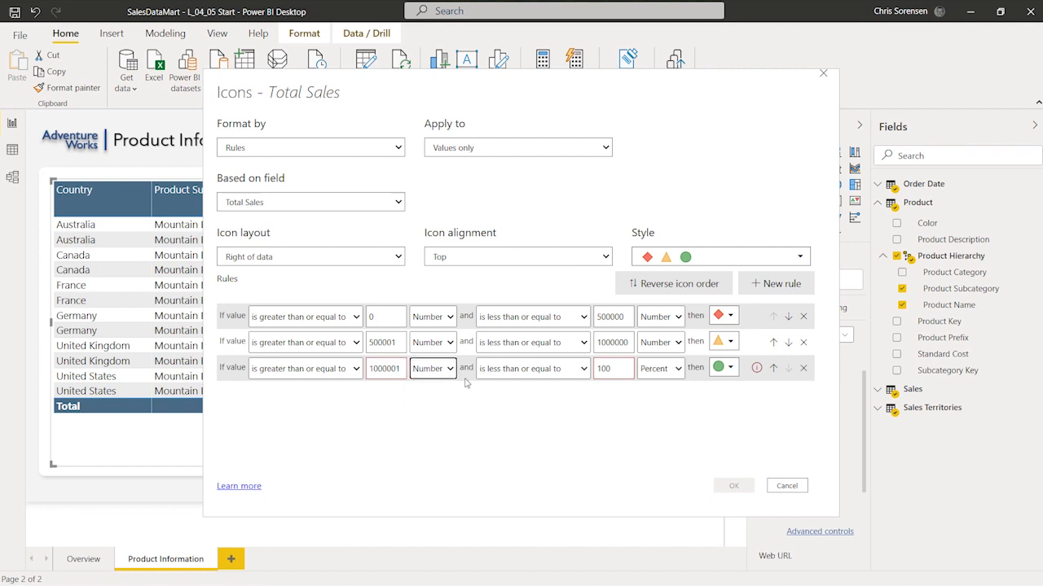
Change the green circle rule's upper limit to Number with a blank maximum, and apply the Total Sales icon rules.
left_click(680, 373)
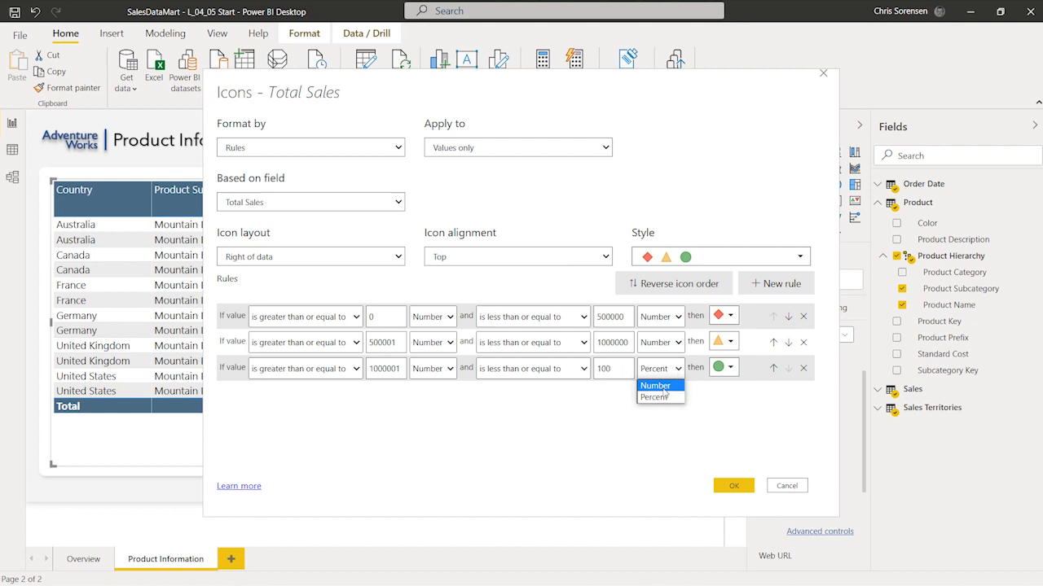
left_click(658, 386)
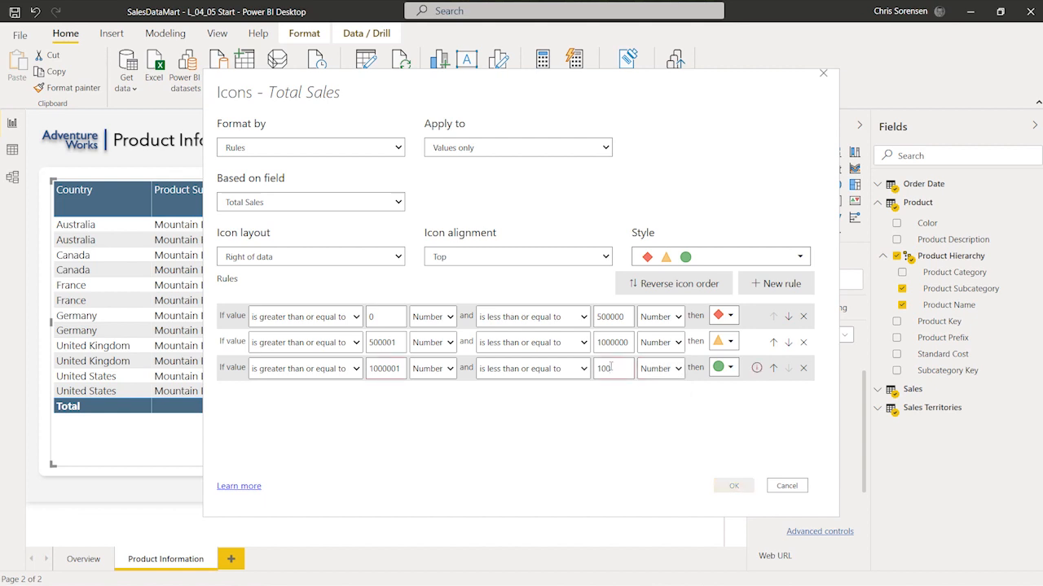
key("BackSpace")
key("BackSpace")
key("BackSpace")
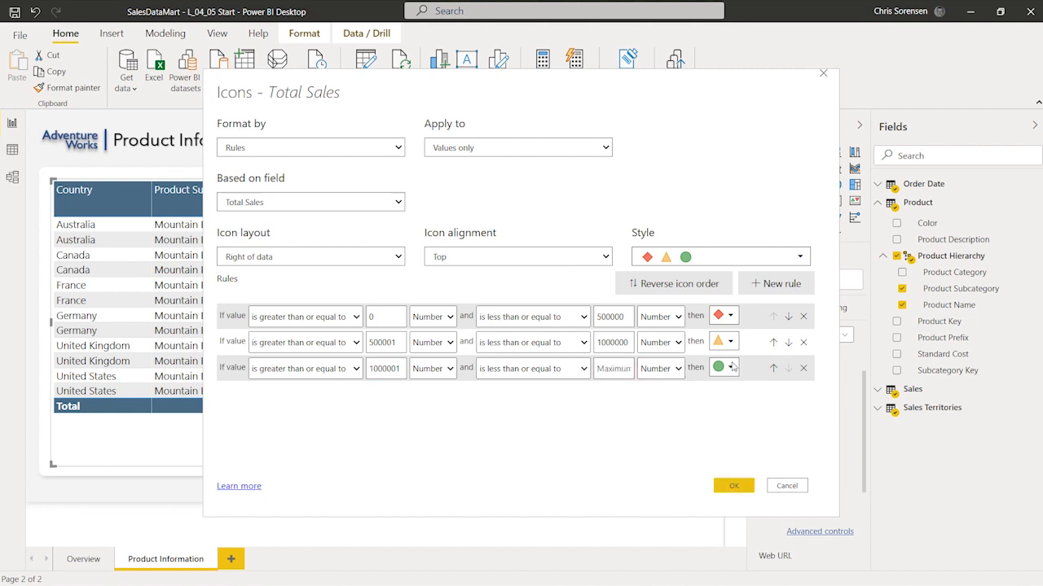
left_click(722, 492)
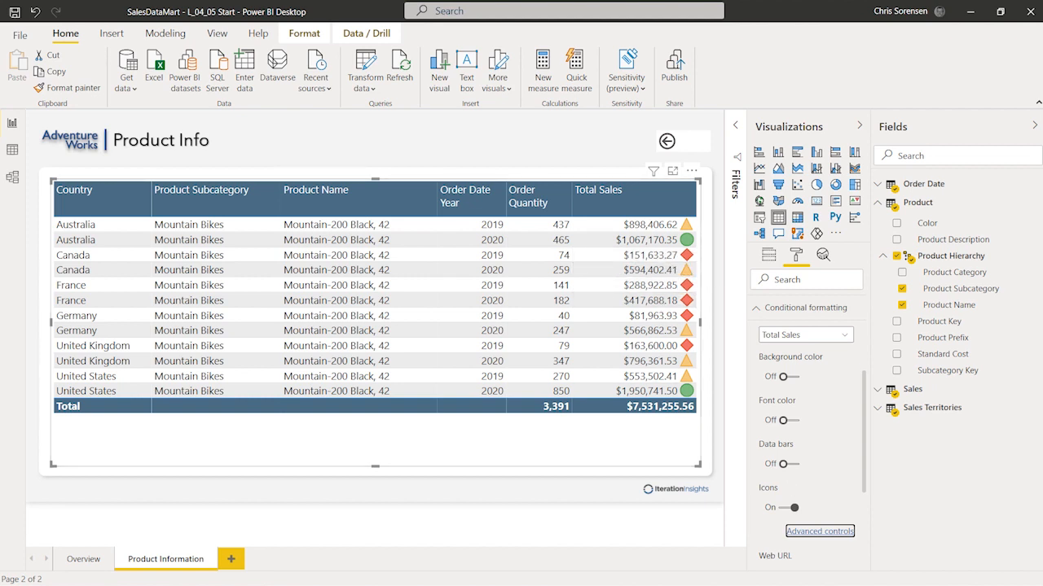
Set the background transparency of the page's back button to 100%.
left_click(375, 525)
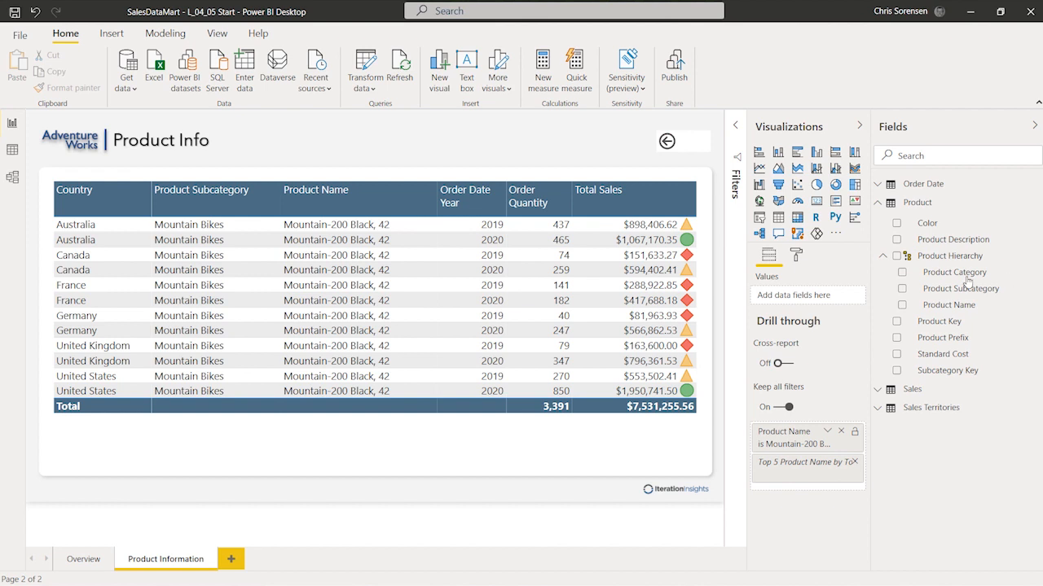
left_click(689, 150)
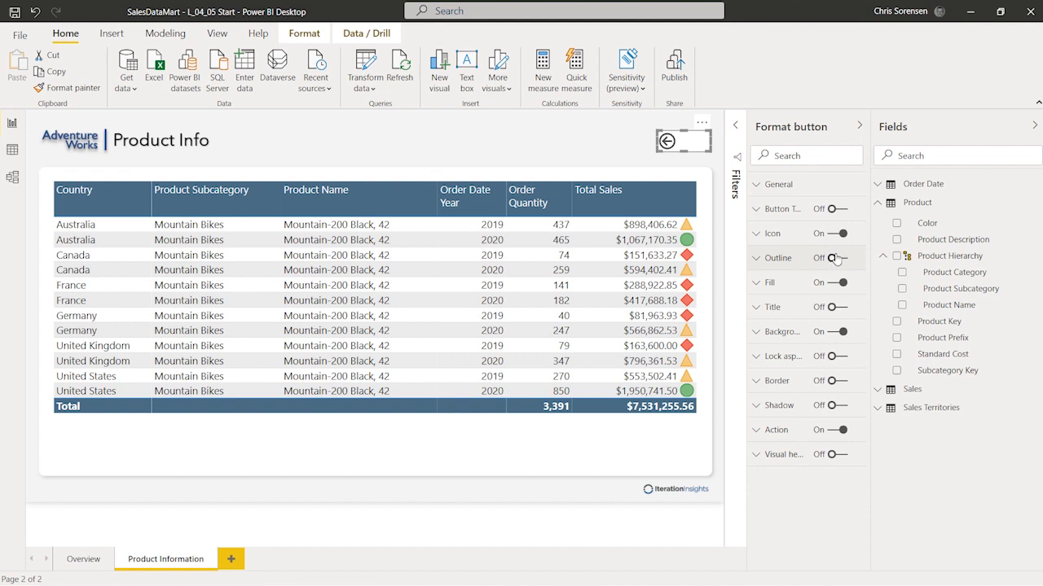
left_click(757, 333)
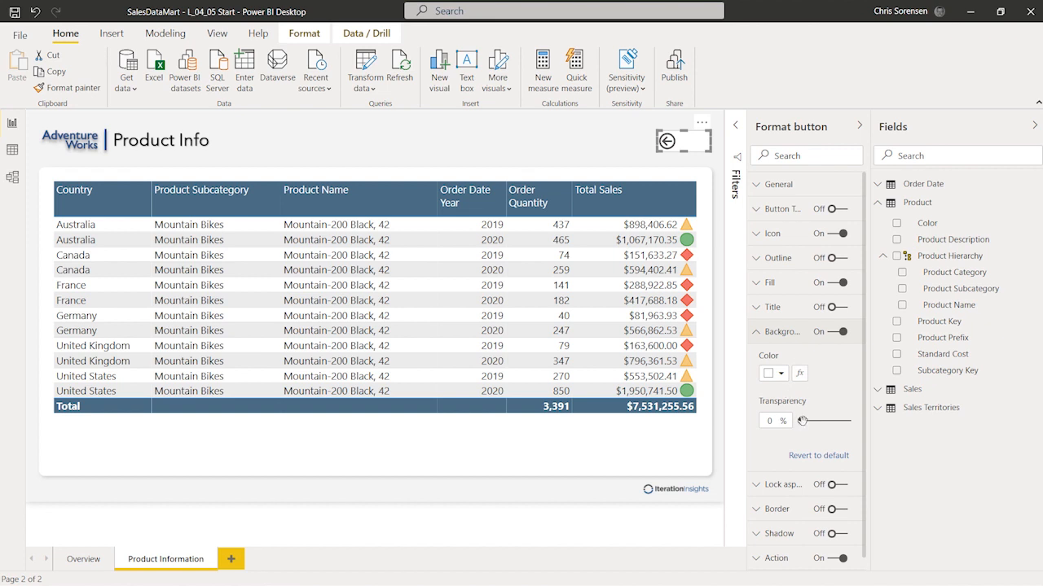
left_click_drag(800, 421, 843, 423)
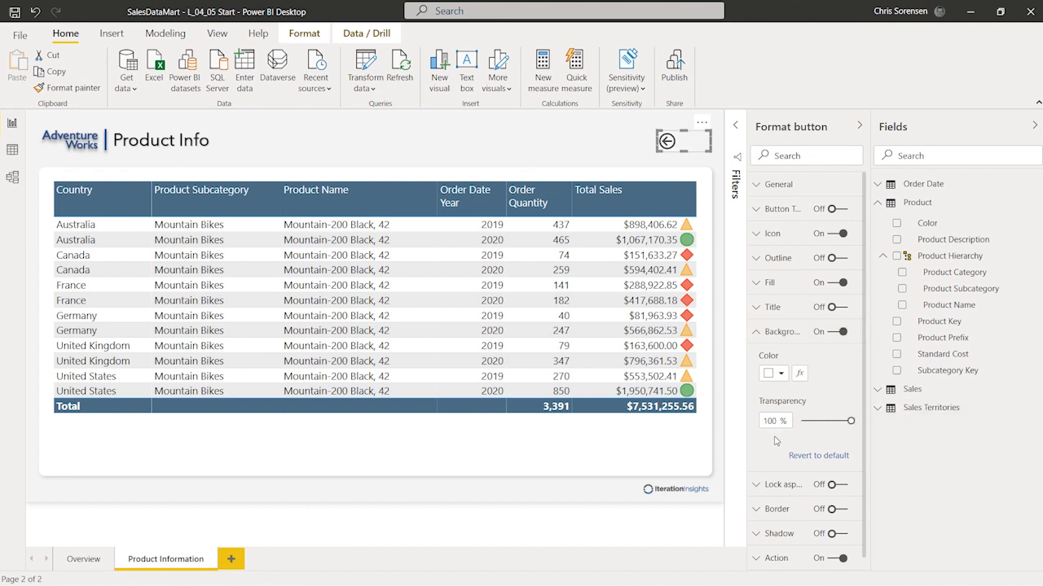
left_click(582, 152)
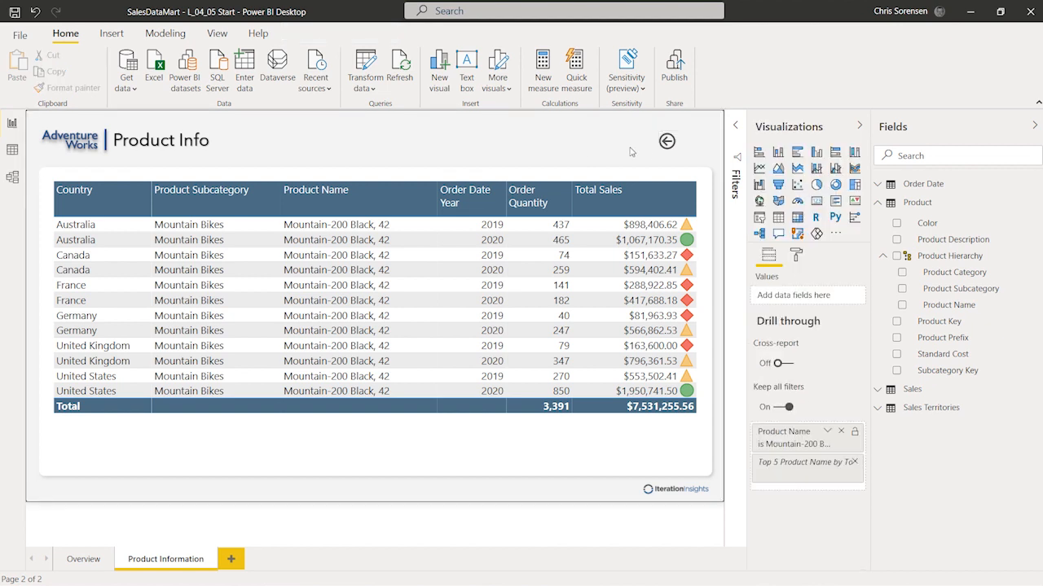
Narrow the back button to fit its arrow and move it to the right end of the page header, and save the report.
left_click(692, 143)
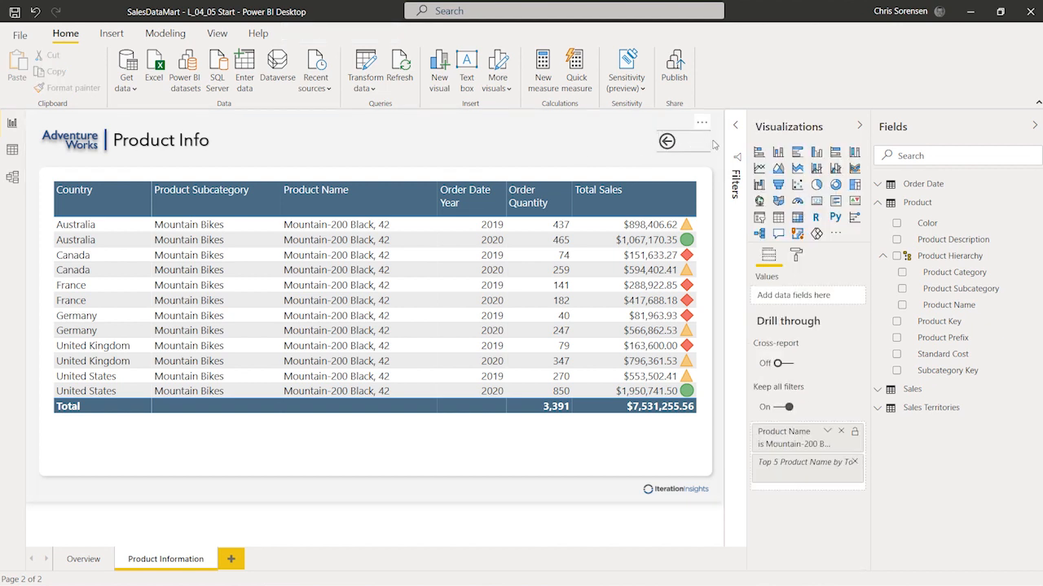
left_click(713, 144)
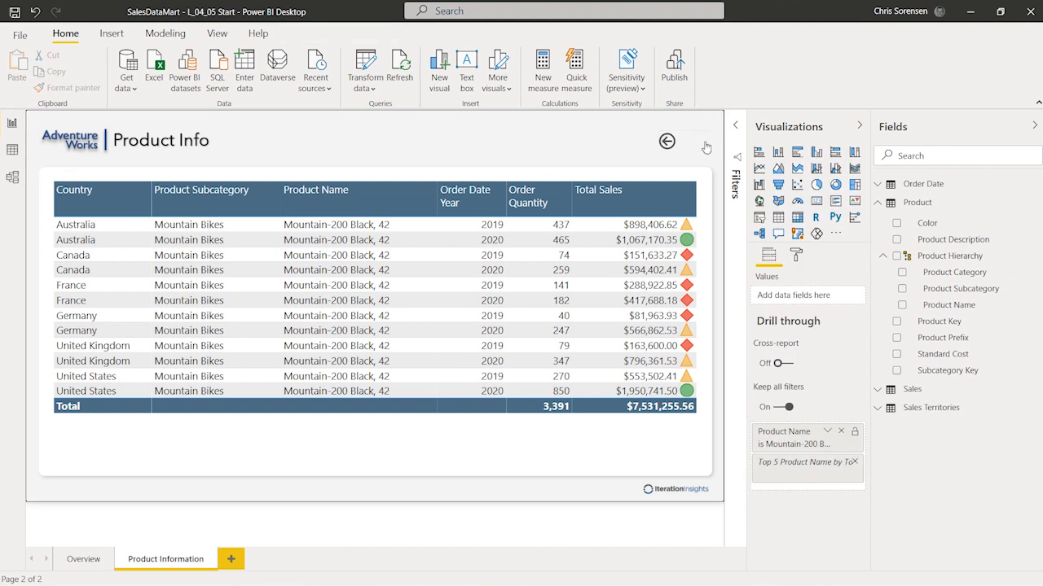
left_click(707, 143)
left_click_drag(709, 143, 681, 141)
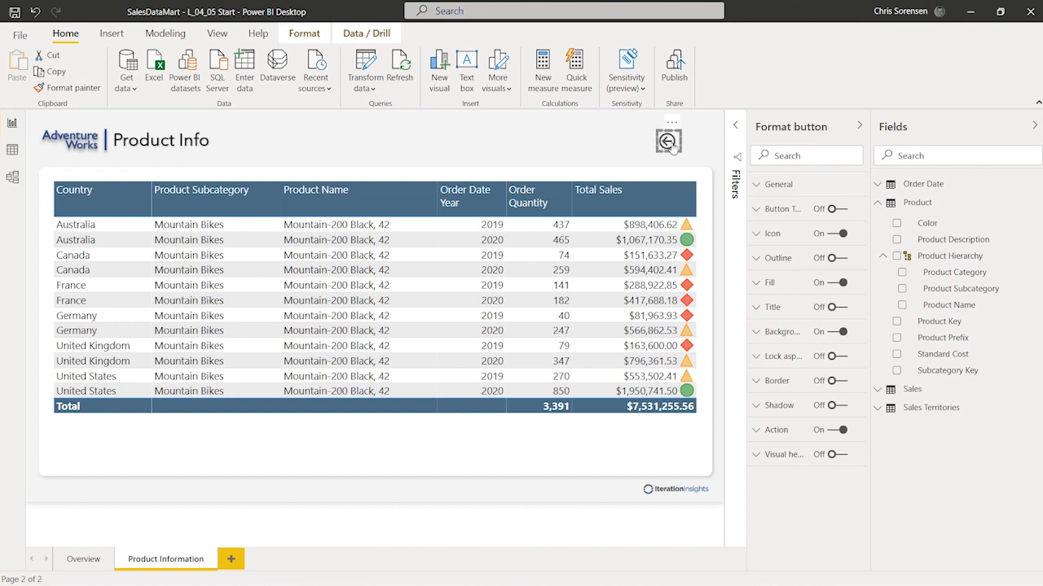
left_click_drag(673, 143, 697, 143)
left_click(638, 137)
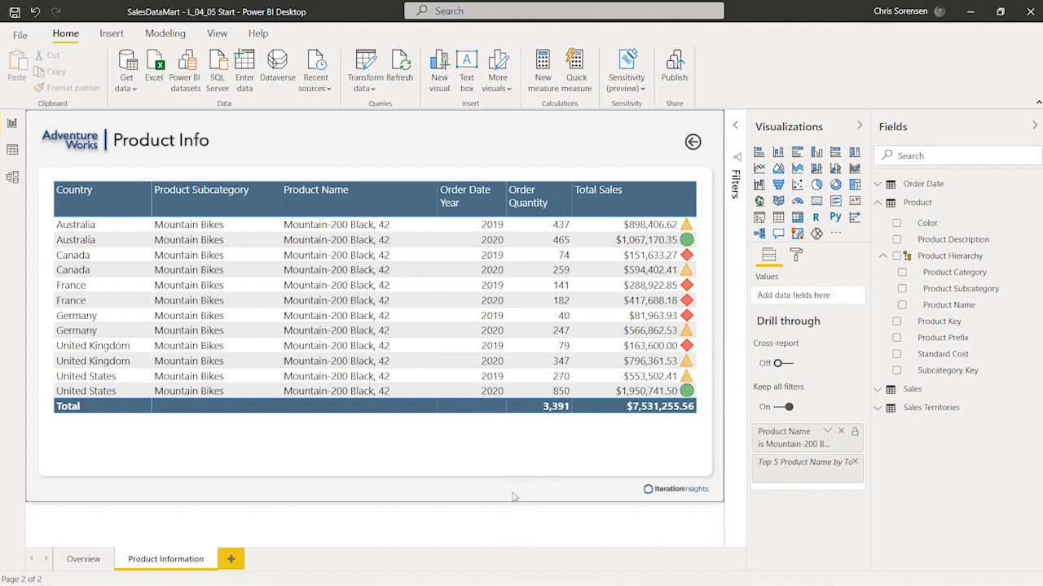
left_click(15, 16)
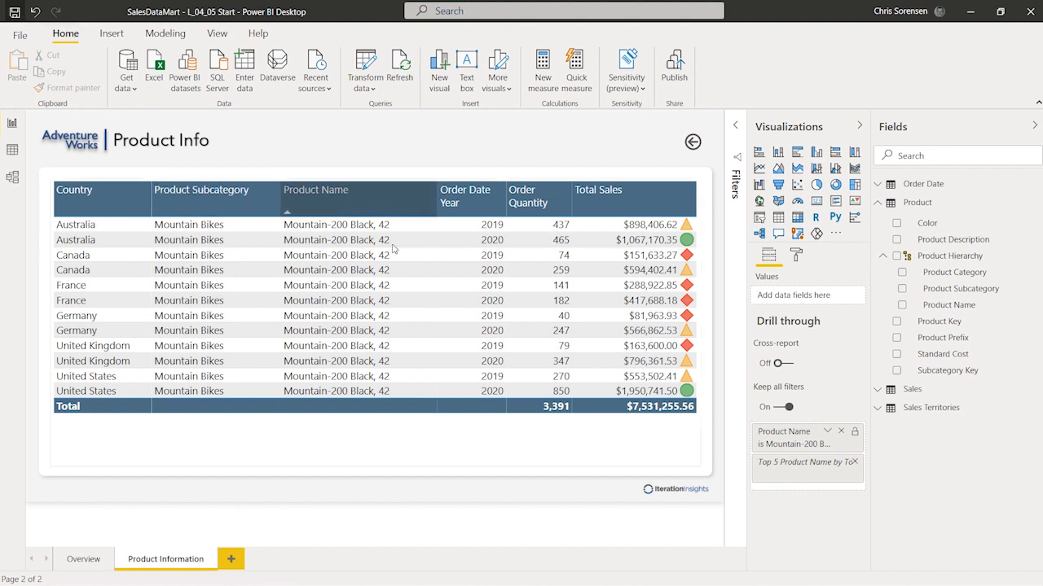